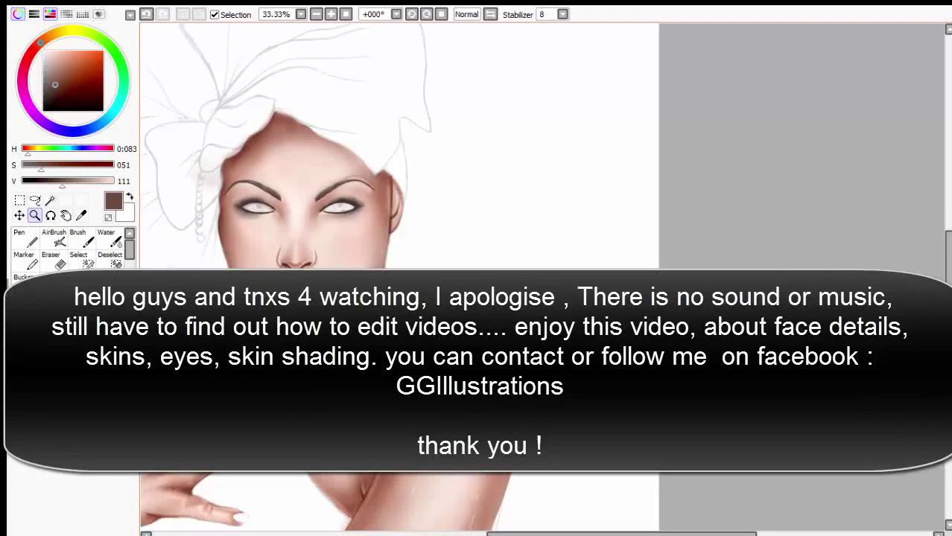
# - Zoom from 33.33% to 100% around the lips with the Zoom tool
pyautogui.click(294, 295)
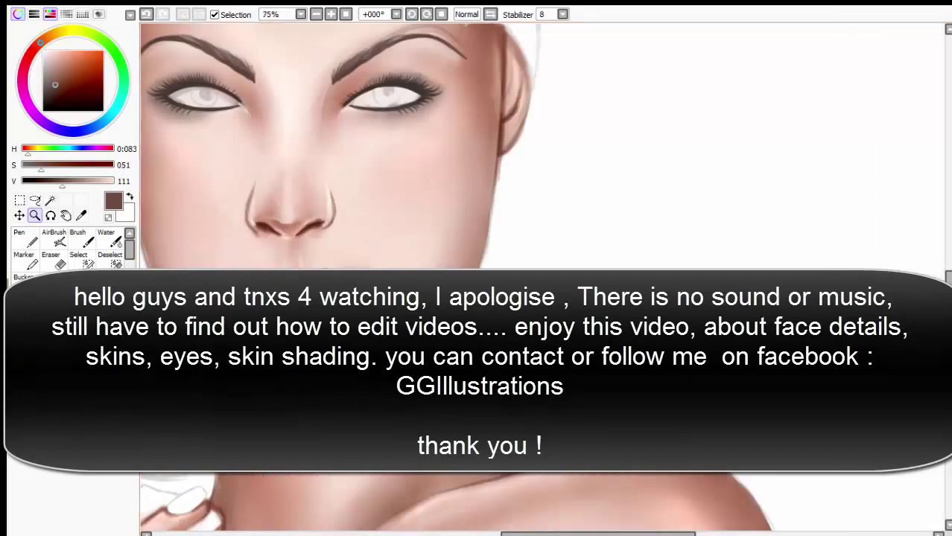
pyautogui.click(292, 287)
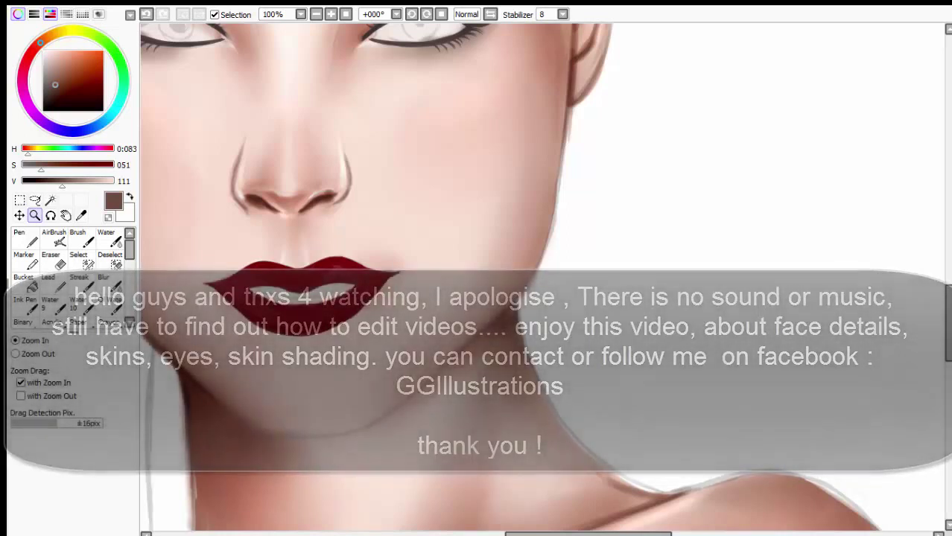
# - Sample and darken the lip red, then ready the Streak brush at 300% zoom
pyautogui.click(80, 215)
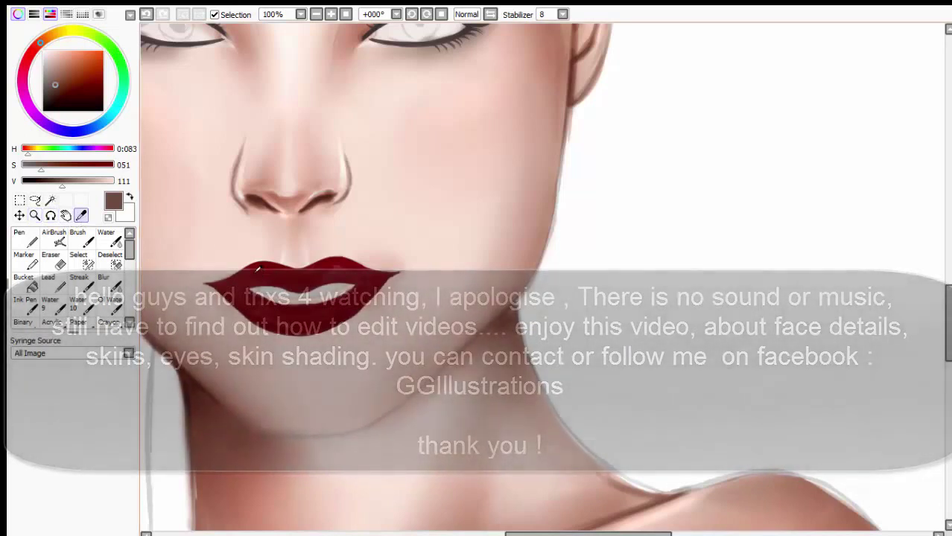
pyautogui.click(256, 268)
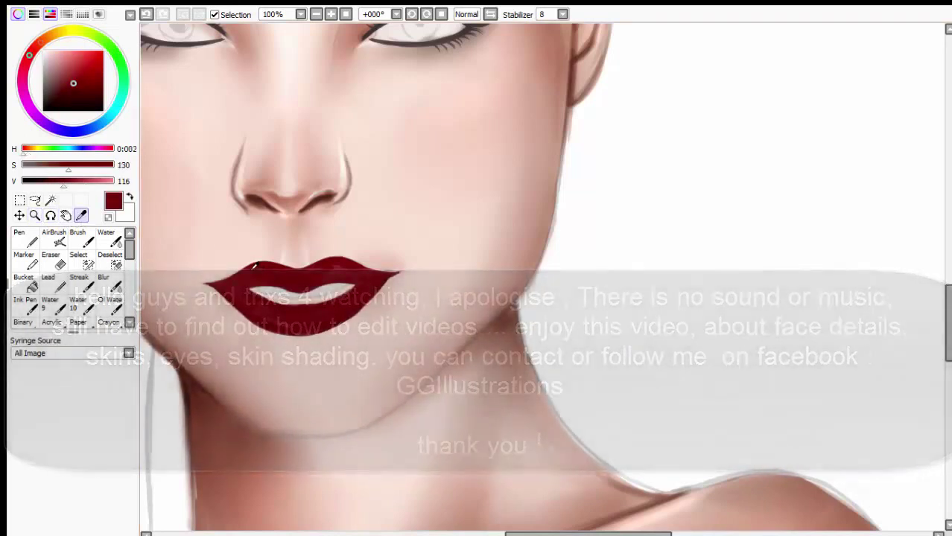
pyautogui.click(74, 88)
pyautogui.click(78, 282)
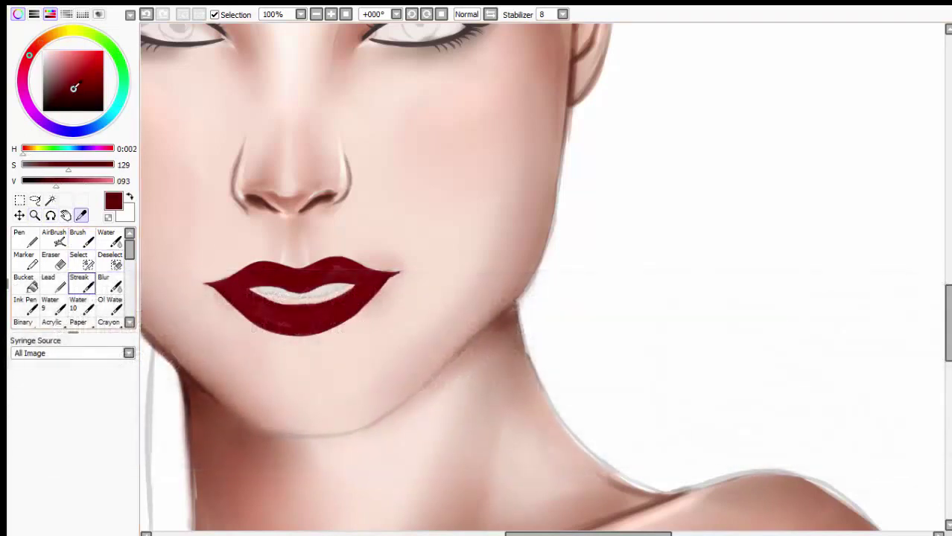
pyautogui.click(78, 282)
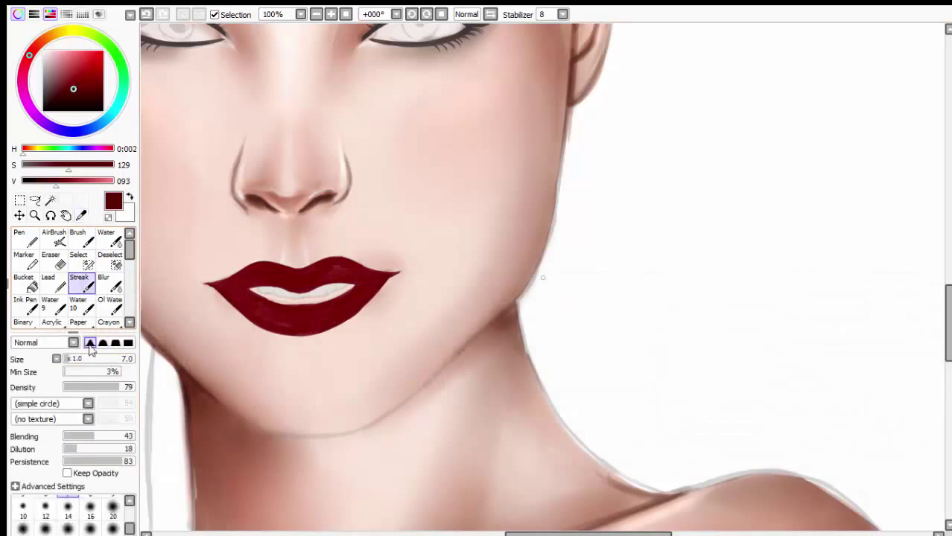
pyautogui.click(34, 215)
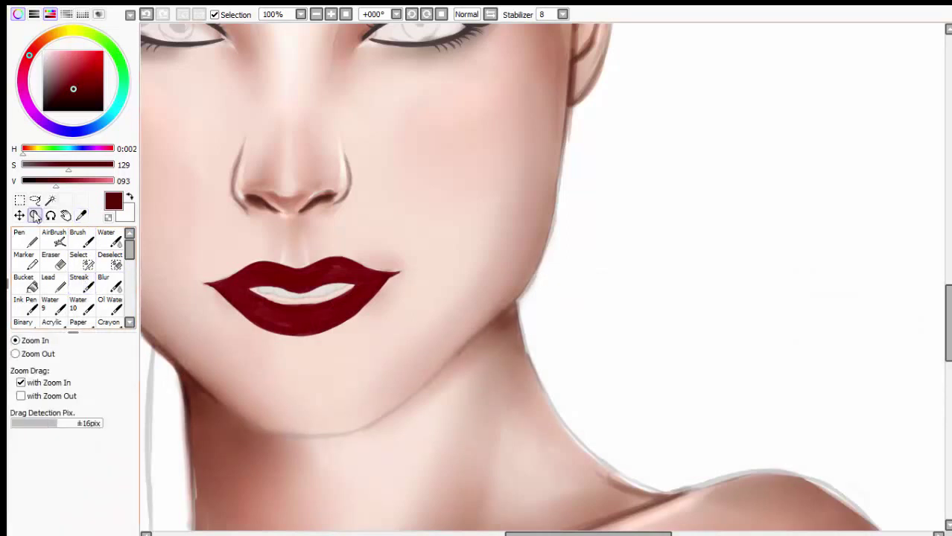
pyautogui.moveTo(112, 359); pyautogui.dragTo(73, 359)
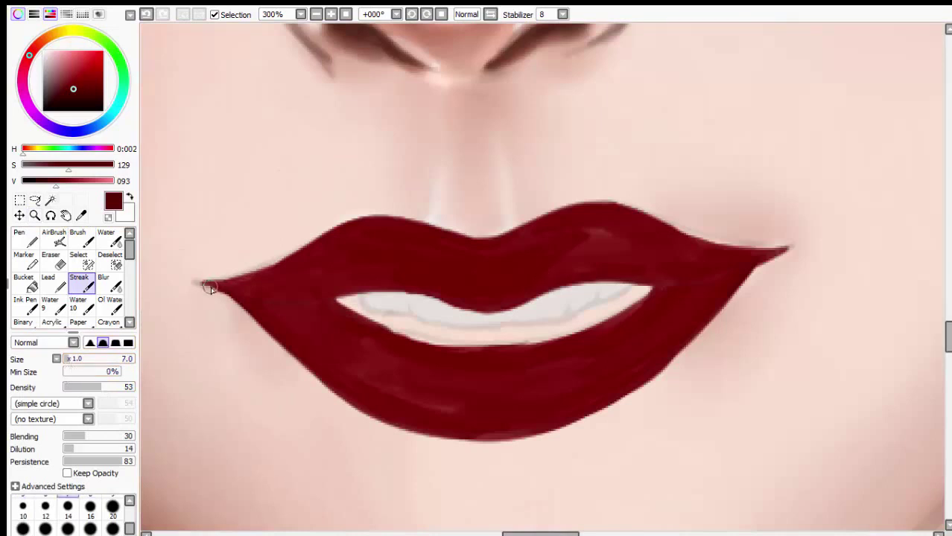
pyautogui.click(114, 387)
pyautogui.click(120, 388)
# - Paint a thin dark line along the upper lip's inner edge and darken the left mouth corner
pyautogui.moveTo(557, 279); pyautogui.dragTo(495, 308)
pyautogui.hotkey('ctrl', 'z')
pyautogui.click(107, 387)
pyautogui.press('[')
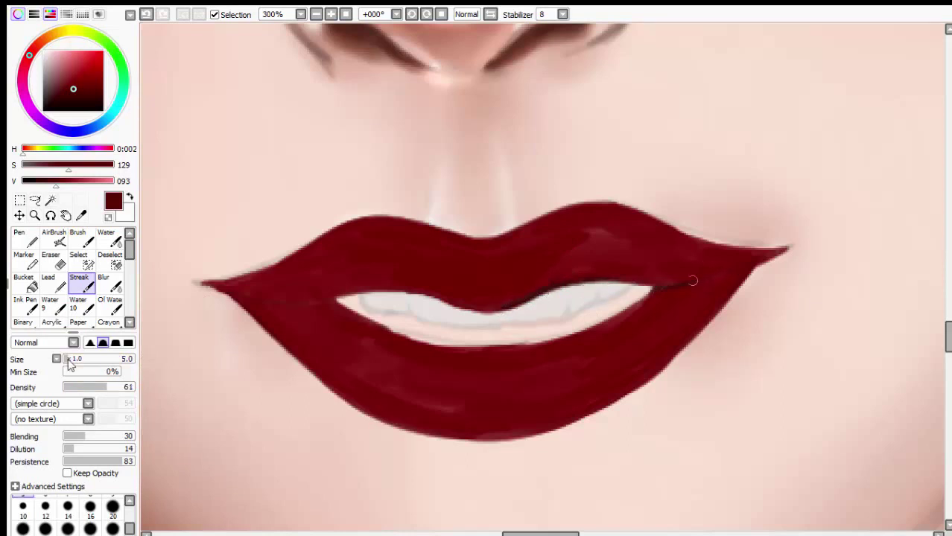
pyautogui.press('[')
pyautogui.moveTo(657, 286); pyautogui.dragTo(771, 259)
pyautogui.moveTo(254, 291); pyautogui.dragTo(203, 283)
# - Darken the lower edge of the upper lip with a larger brush, and raise its minimum size
pyautogui.click(90, 342)
pyautogui.click(95, 387)
pyautogui.moveTo(95, 388)
pyautogui.mouseDown()
pyautogui.moveTo(79, 387)
pyautogui.moveTo(104, 359)
pyautogui.mouseUp()
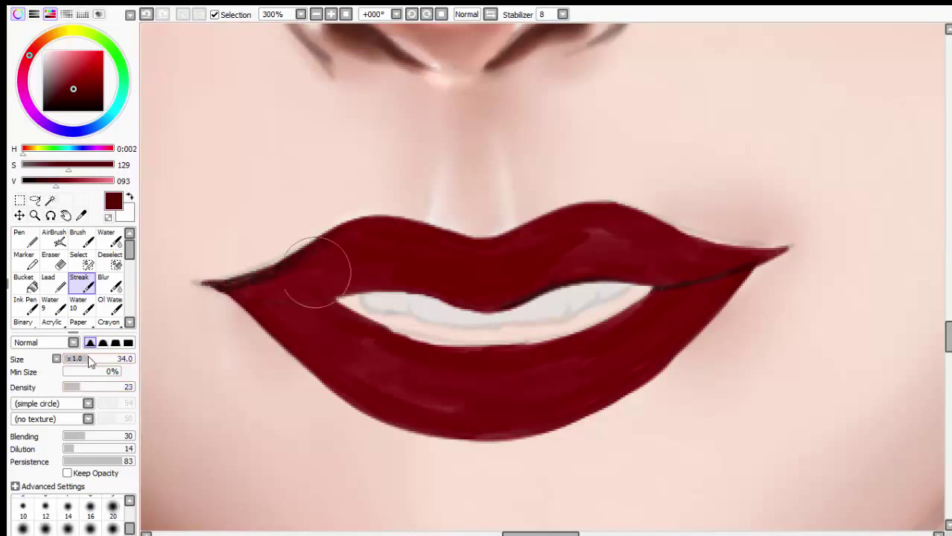
pyautogui.moveTo(246, 287)
pyautogui.mouseDown()
pyautogui.moveTo(327, 298)
pyautogui.moveTo(411, 326)
pyautogui.moveTo(463, 363)
pyautogui.moveTo(537, 324)
pyautogui.moveTo(615, 326)
pyautogui.moveTo(648, 298)
pyautogui.mouseUp()
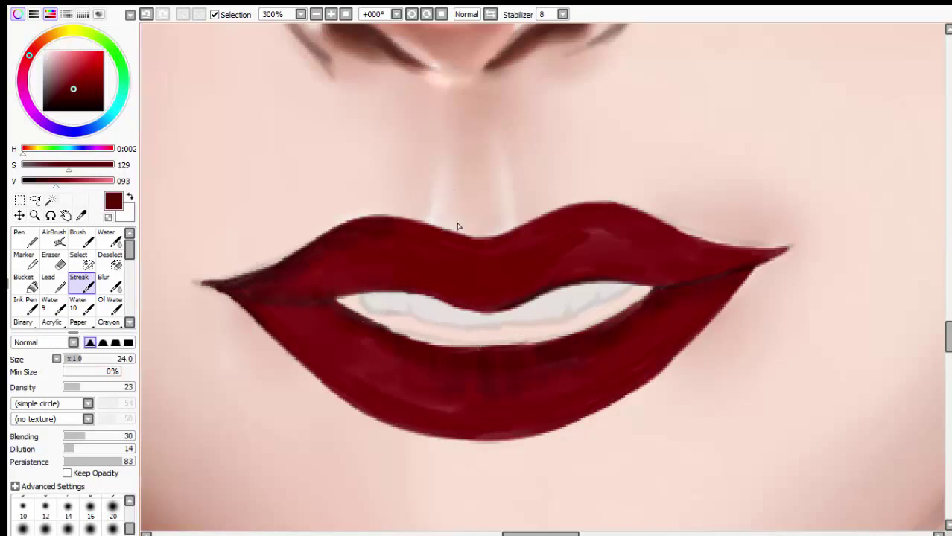
pyautogui.moveTo(64, 371); pyautogui.dragTo(75, 372)
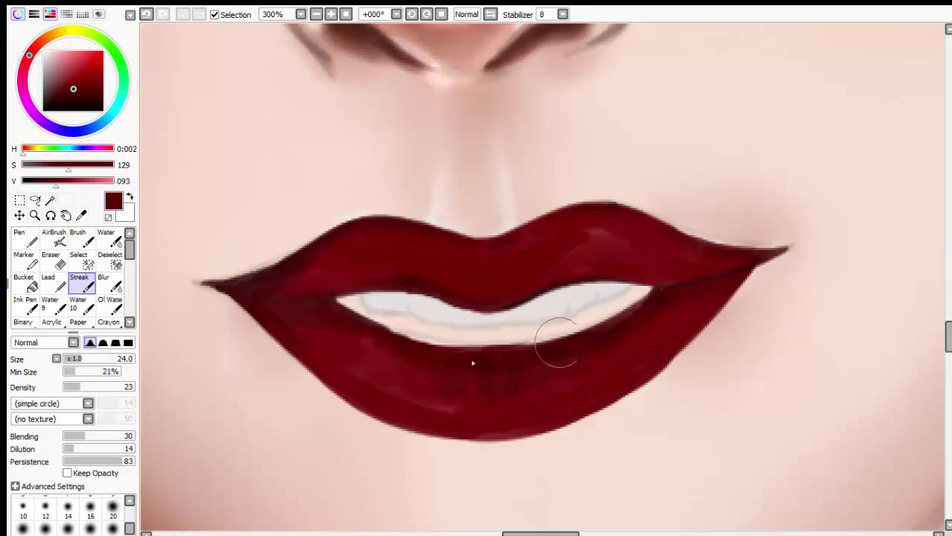
pyautogui.moveTo(76, 372); pyautogui.dragTo(84, 372)
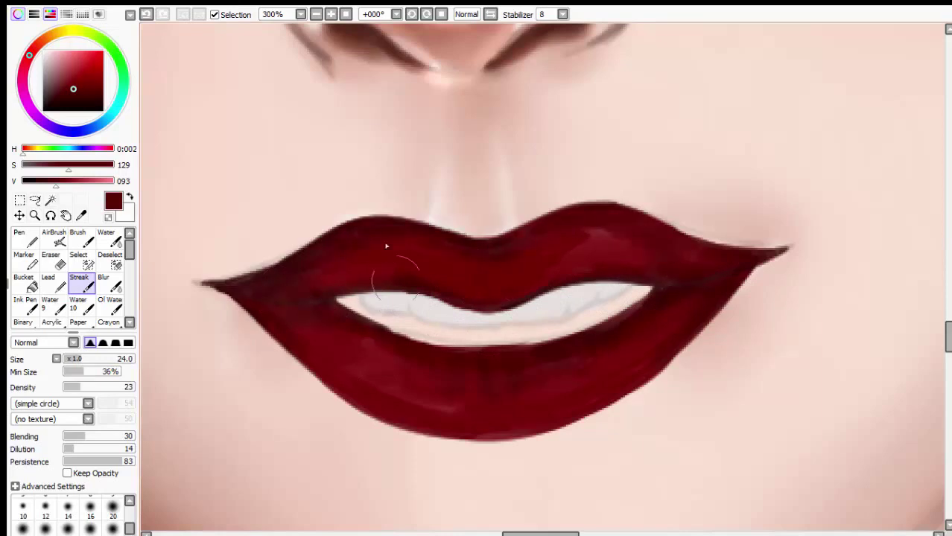
# - Blend the lip shading with a higher-density Blur tool, then zoom to 150% on the mouth
pyautogui.moveTo(506, 463); pyautogui.dragTo(506, 332)
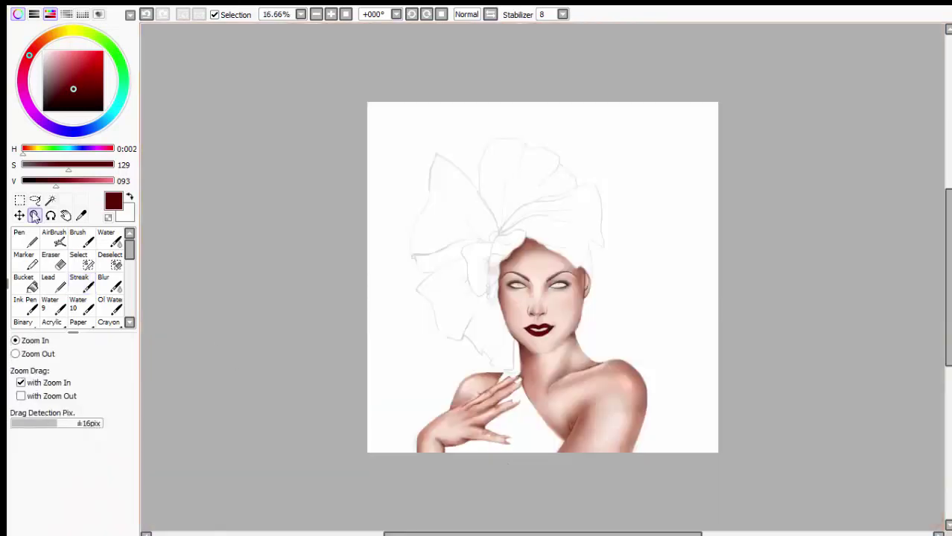
pyautogui.click(506, 332)
pyautogui.click(450, 344)
pyautogui.click(104, 281)
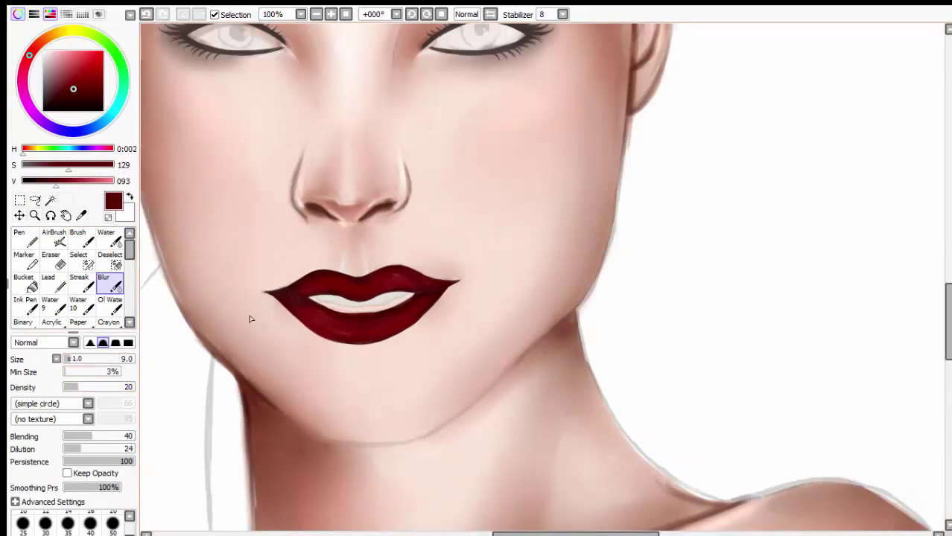
pyautogui.click(99, 387)
pyautogui.moveTo(356, 343); pyautogui.dragTo(357, 223)
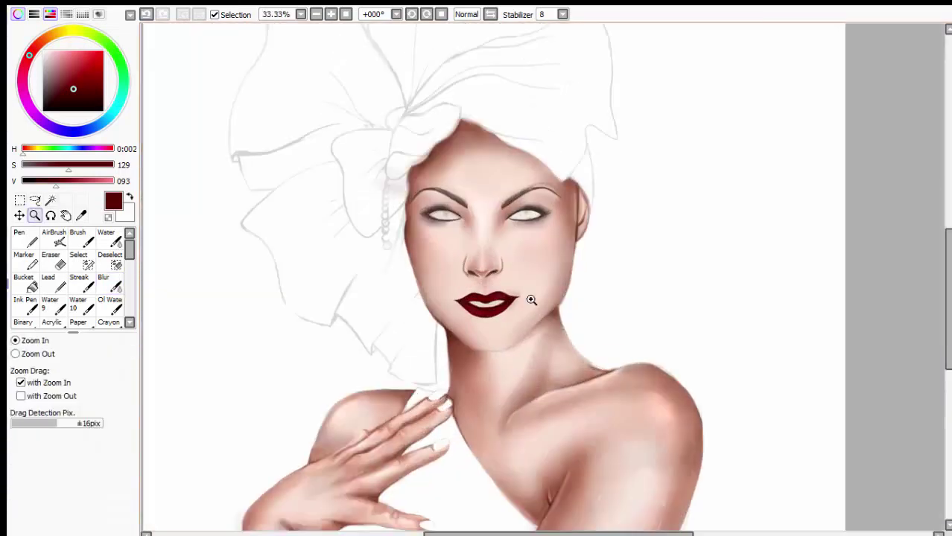
pyautogui.moveTo(531, 297); pyautogui.dragTo(763, 340)
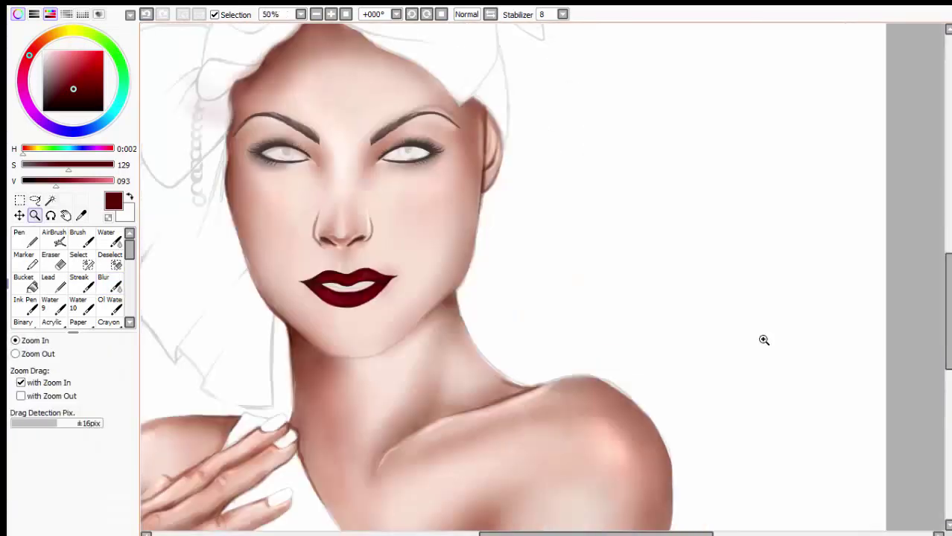
pyautogui.scroll(1, 763, 340)
pyautogui.scroll(-3, 447, 298)
pyautogui.scroll(3, 504, 298)
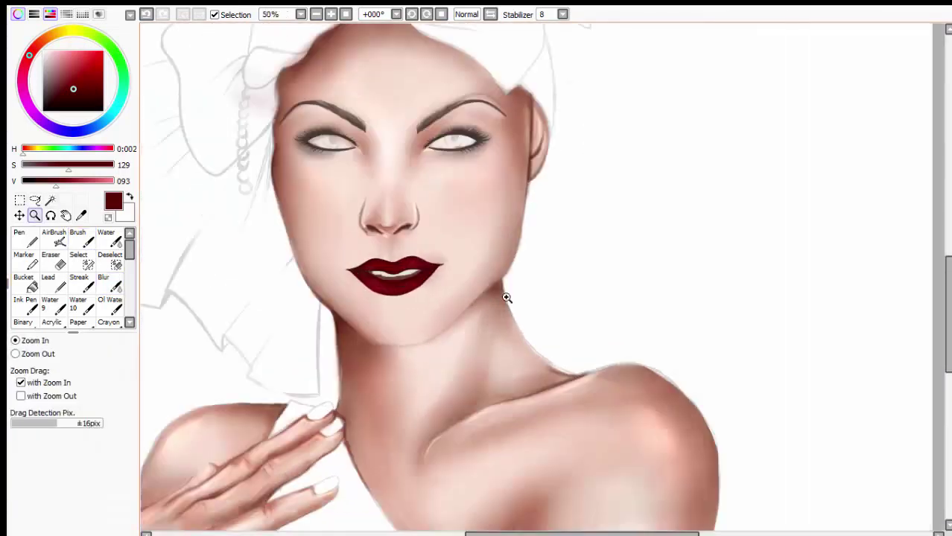
pyautogui.scroll(2, 423, 266)
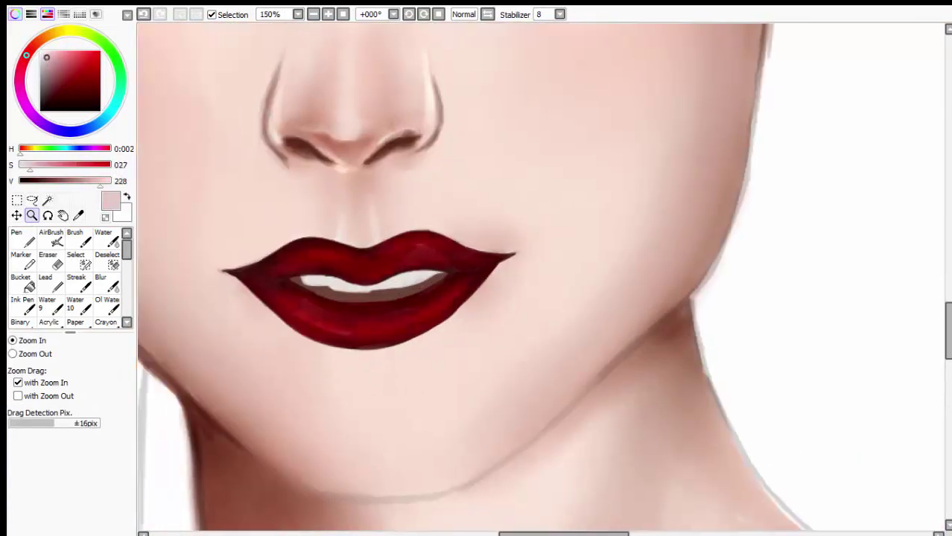
# - Paint white gloss highlights on the lower and upper lips, flipping the canvas to check
pyautogui.press('x')
pyautogui.click(74, 237)
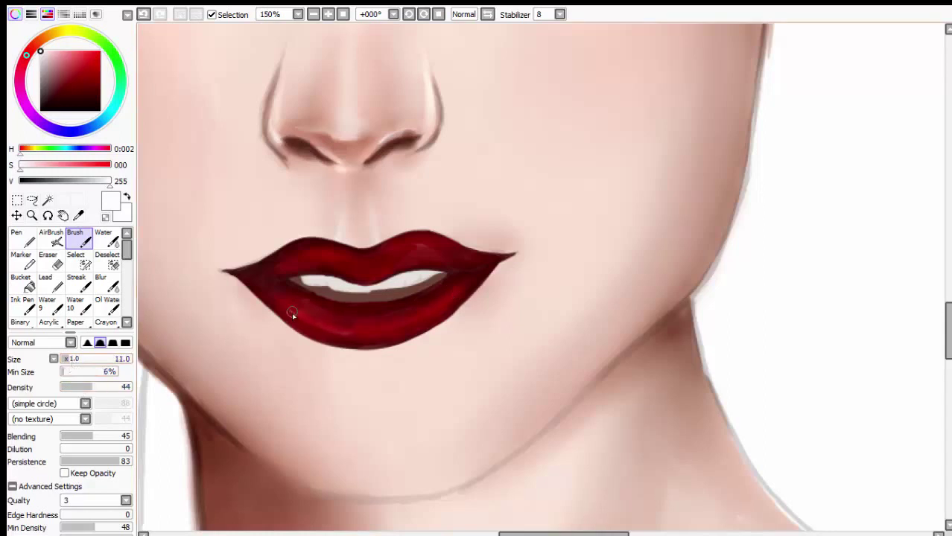
pyautogui.moveTo(293, 316)
pyautogui.mouseDown()
pyautogui.moveTo(322, 326)
pyautogui.moveTo(312, 316)
pyautogui.mouseUp()
pyautogui.press('h')
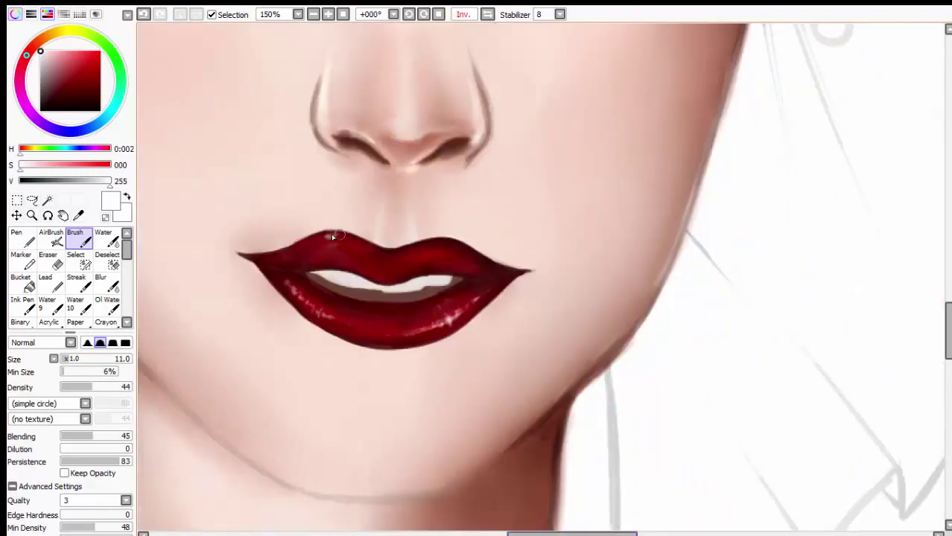
pyautogui.moveTo(331, 234); pyautogui.dragTo(296, 251)
# - Zoom out to check the whole portrait, then zoom back in on the lips and chin
pyautogui.press('-')
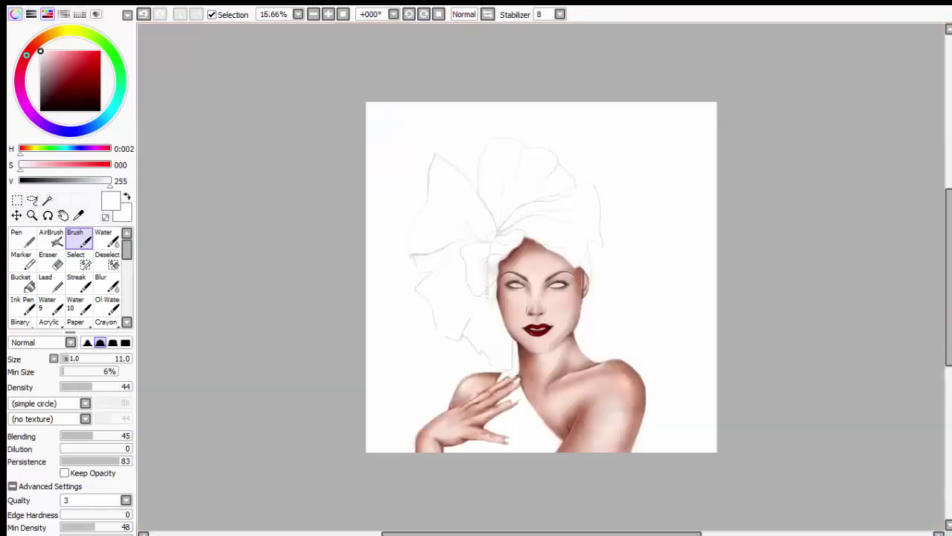
pyautogui.click(788, 361)
pyautogui.click(372, 314)
pyautogui.click(356, 277)
pyautogui.press('e')
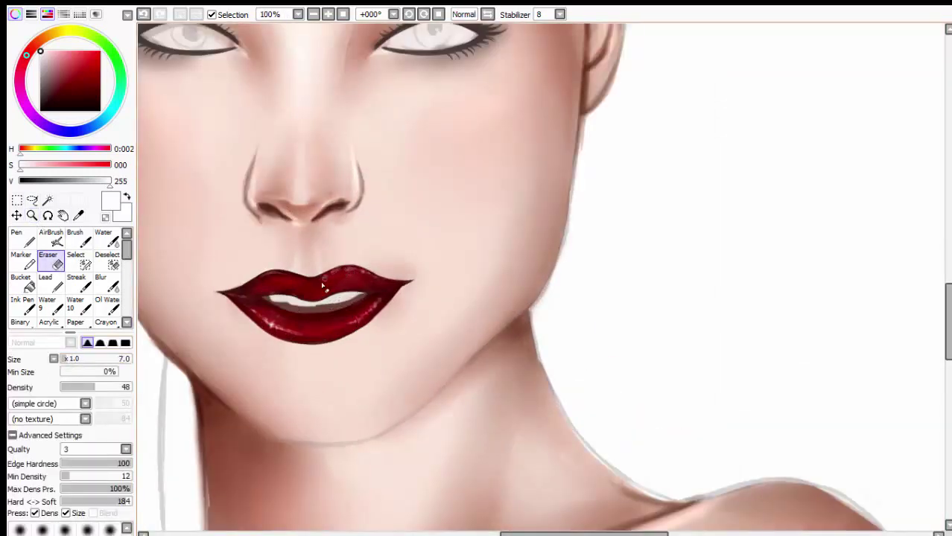
pyautogui.press('-')
pyautogui.press('-')
pyautogui.press('-')
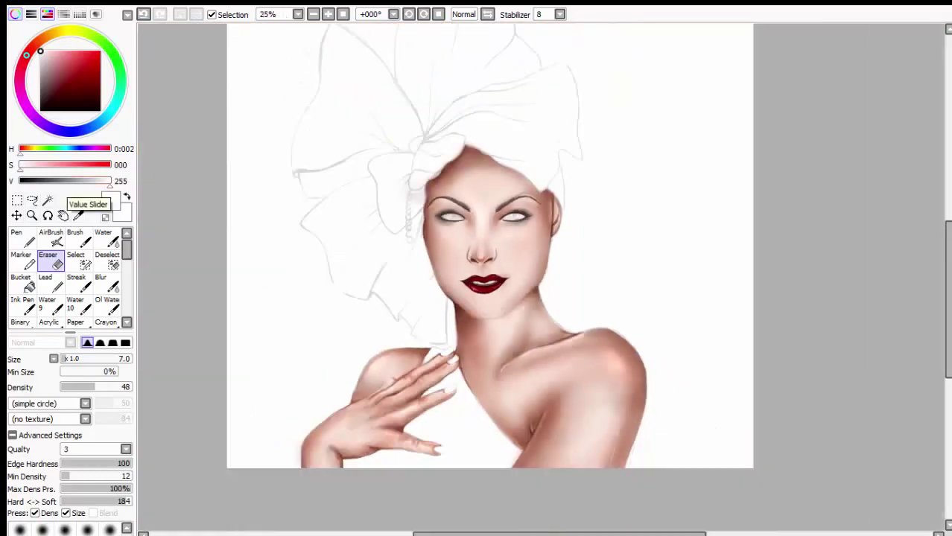
pyautogui.click(32, 216)
pyautogui.click(541, 283)
pyautogui.press('b')
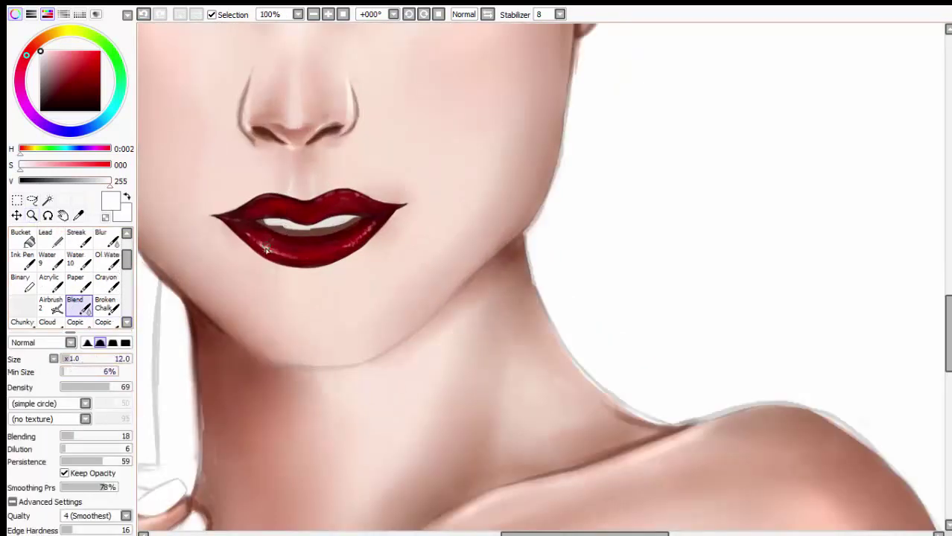
pyautogui.press('b')
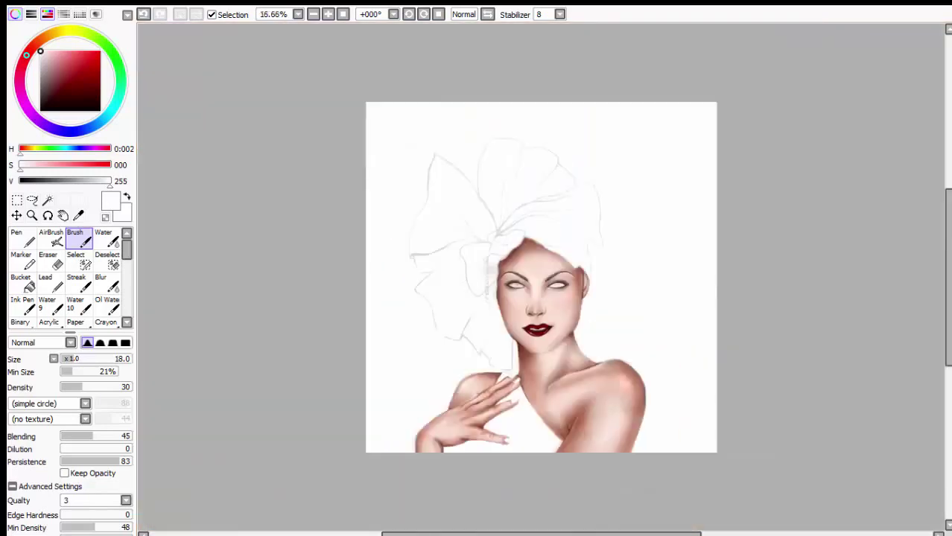
pyautogui.click(672, 336)
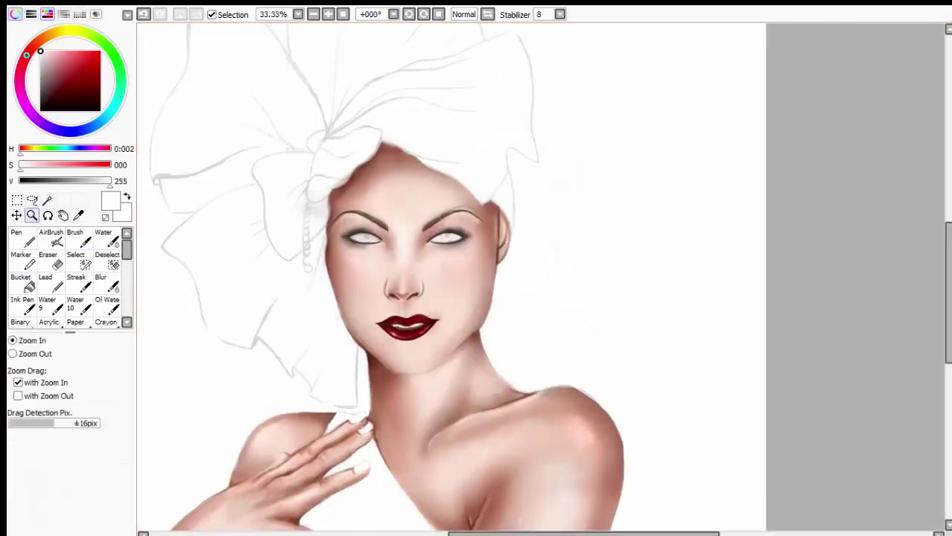
pyautogui.click(435, 366)
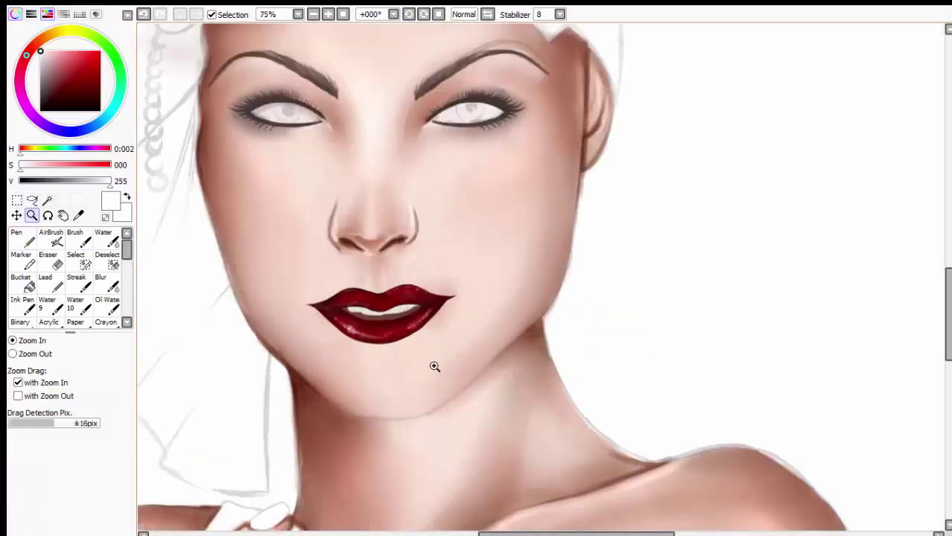
# - Sample a pale grey shine colour from the lips and lower the Brush density
pyautogui.keyDown('alt'); pyautogui.click(370, 308); pyautogui.keyUp('alt')
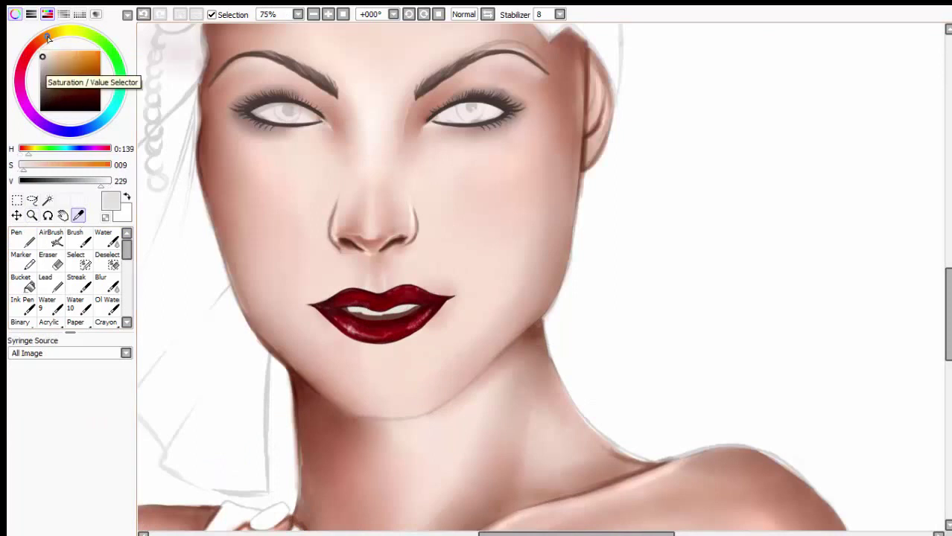
pyautogui.click(44, 60)
pyautogui.click(78, 238)
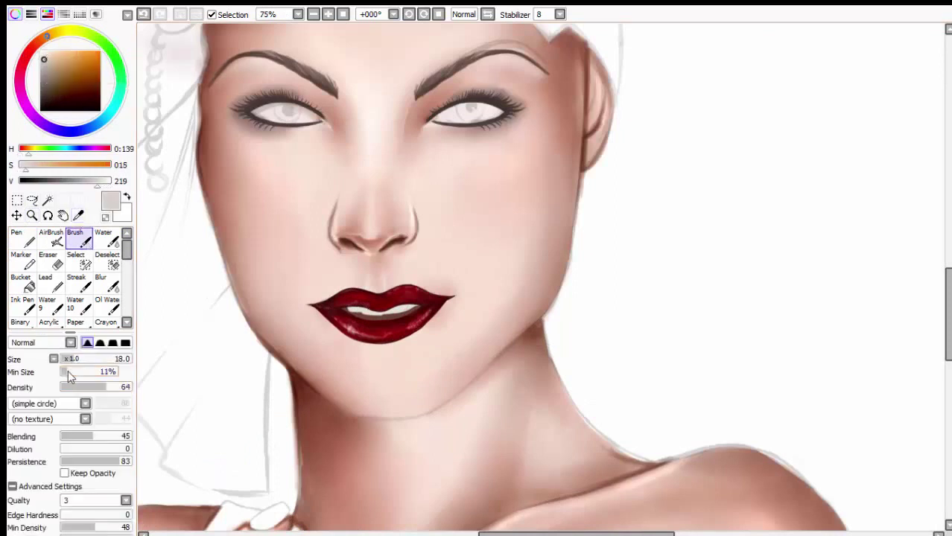
pyautogui.keyDown('alt'); pyautogui.click(364, 313); pyautogui.keyUp('alt')
pyautogui.moveTo(105, 387); pyautogui.dragTo(91, 388)
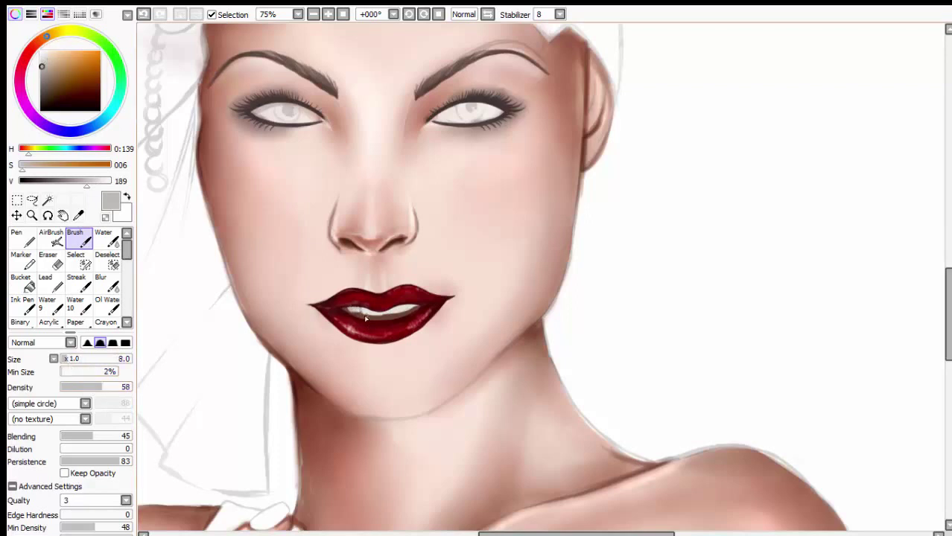
# - Lower the lips' saturation and lightness in Hue and Saturation for a darker red
pyautogui.keyDown('alt'); pyautogui.click(382, 317); pyautogui.keyUp('alt')
pyautogui.hotkey('ctrl', 'u')
pyautogui.moveTo(77, 223); pyautogui.dragTo(77, 253)
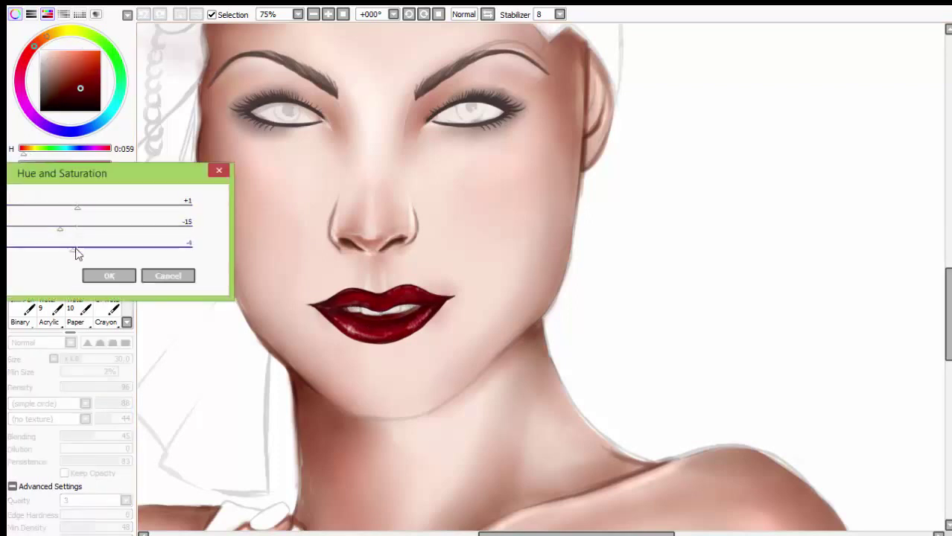
pyautogui.moveTo(77, 207)
pyautogui.mouseDown()
pyautogui.moveTo(46, 228)
pyautogui.moveTo(40, 252)
pyautogui.mouseUp()
pyautogui.press('Return')
# - At 150% zoom, darken the left lip corner with a size-7 brush, undoing stray strokes
pyautogui.click(633, 336)
pyautogui.click(493, 326)
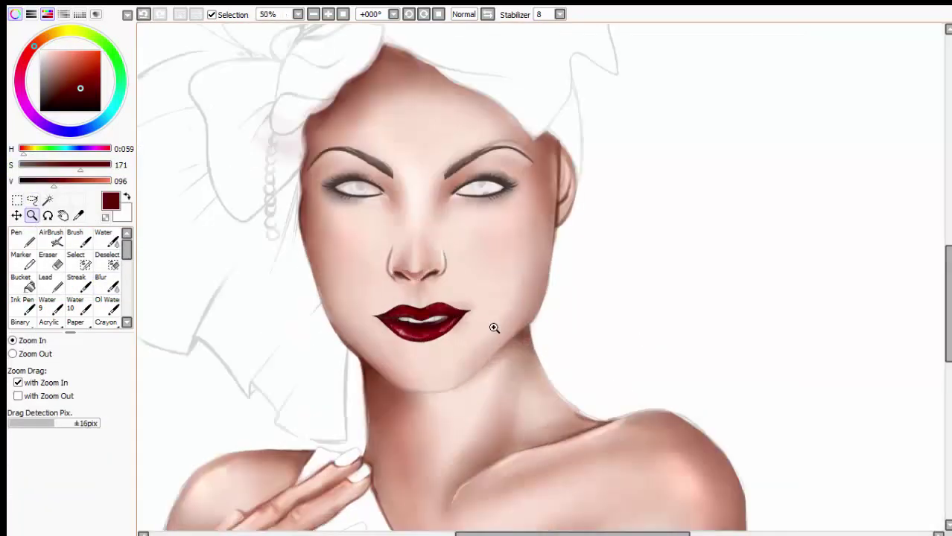
pyautogui.click(427, 336)
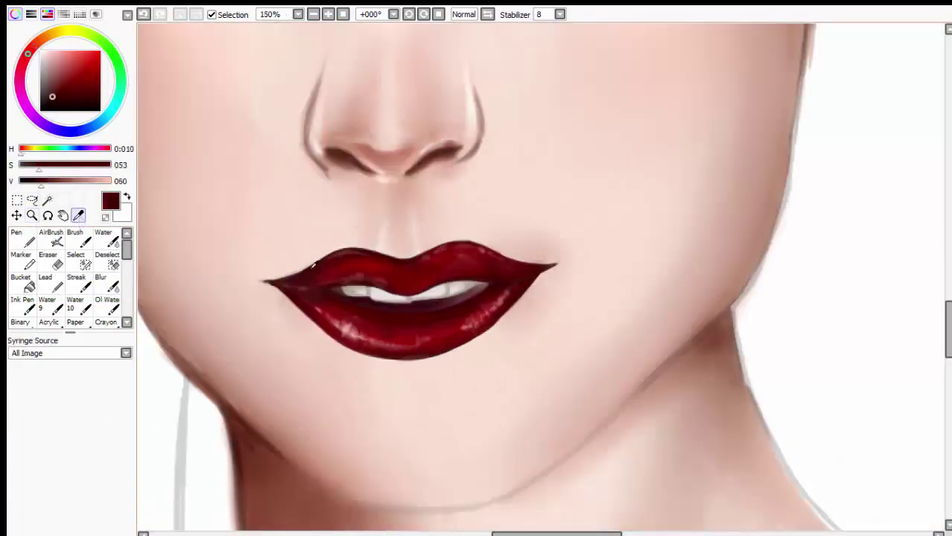
pyautogui.click(80, 242)
pyautogui.click(93, 387)
pyautogui.click(67, 360)
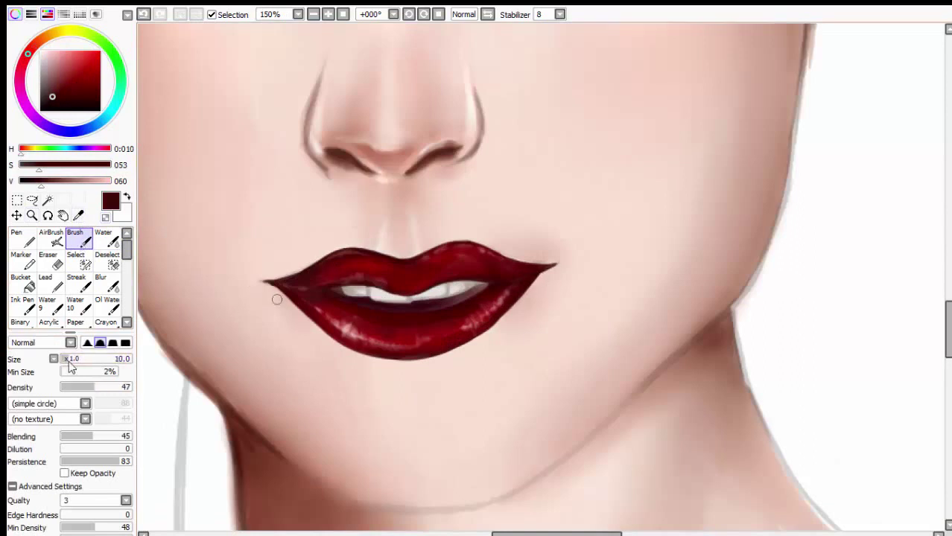
pyautogui.moveTo(262, 283); pyautogui.dragTo(282, 294)
pyautogui.moveTo(381, 261); pyautogui.dragTo(438, 251)
pyautogui.hotkey('ctrl', 'z')
pyautogui.moveTo(345, 284); pyautogui.dragTo(471, 282)
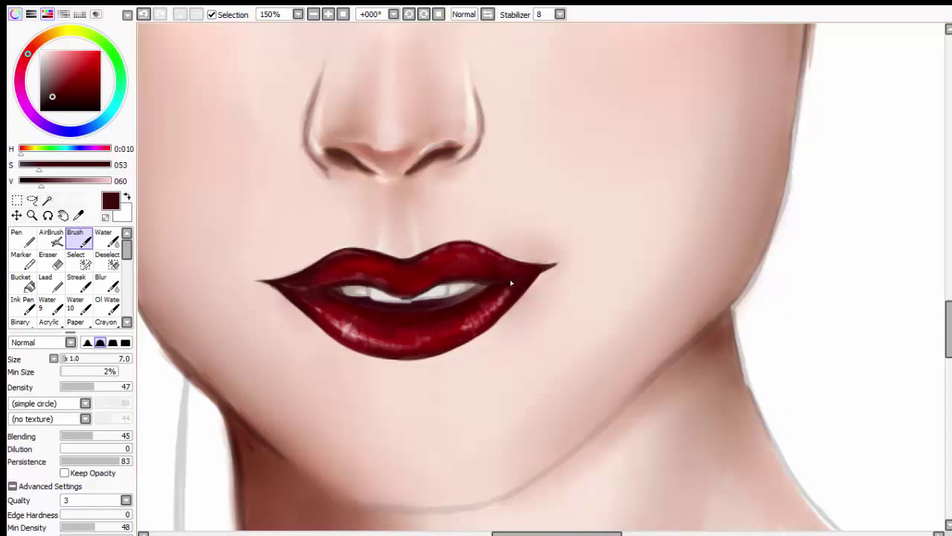
pyautogui.hotkey('ctrl', 'z')
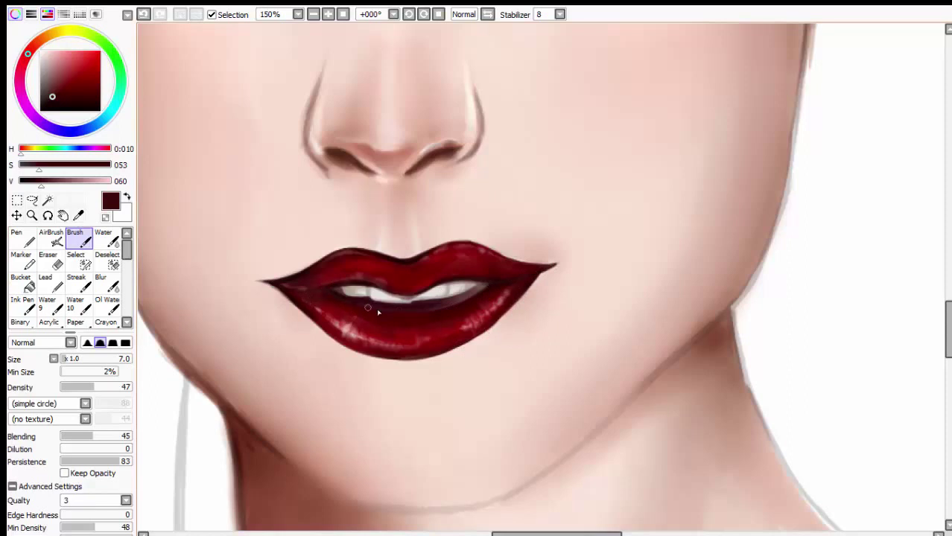
pyautogui.press('v')
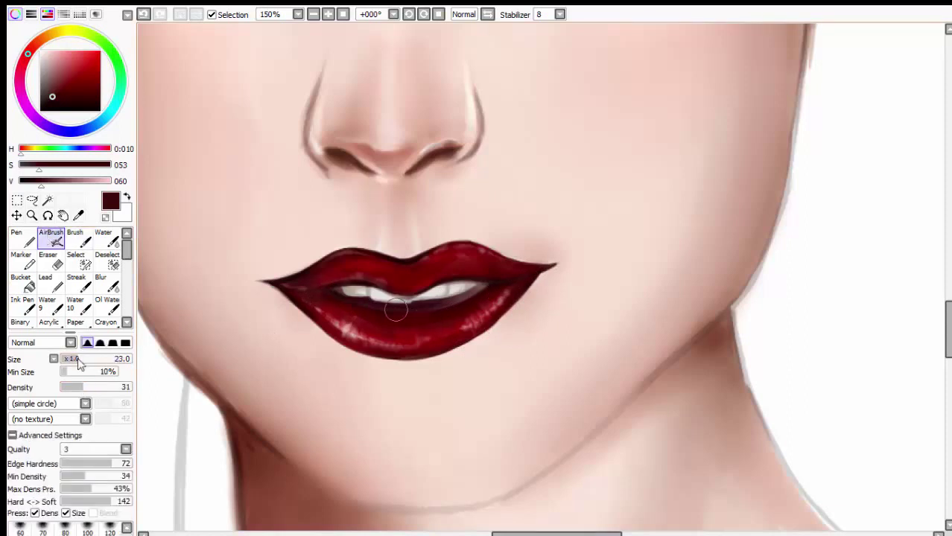
# - Airbrush deeper shading across the lower lip, plus a small darker patch on its right
pyautogui.moveTo(312, 307); pyautogui.dragTo(337, 344)
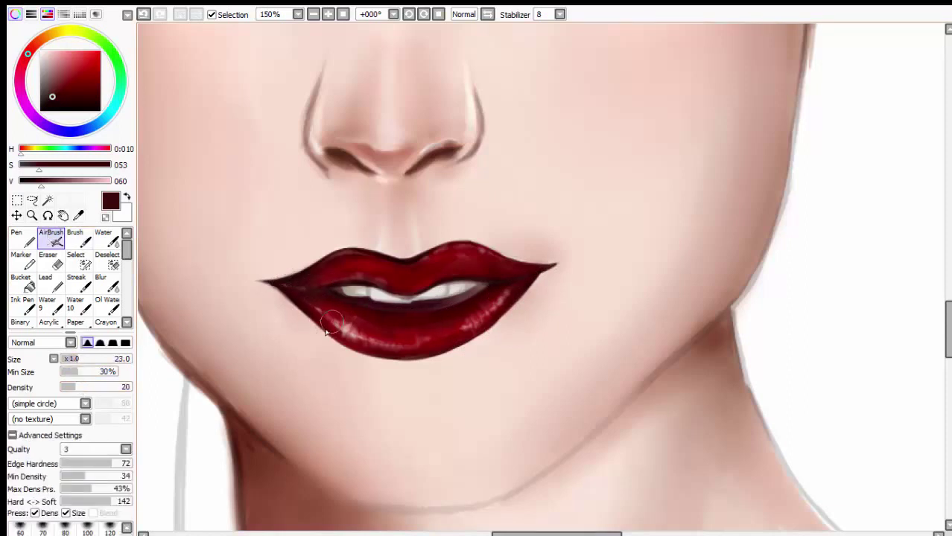
pyautogui.click(65, 372)
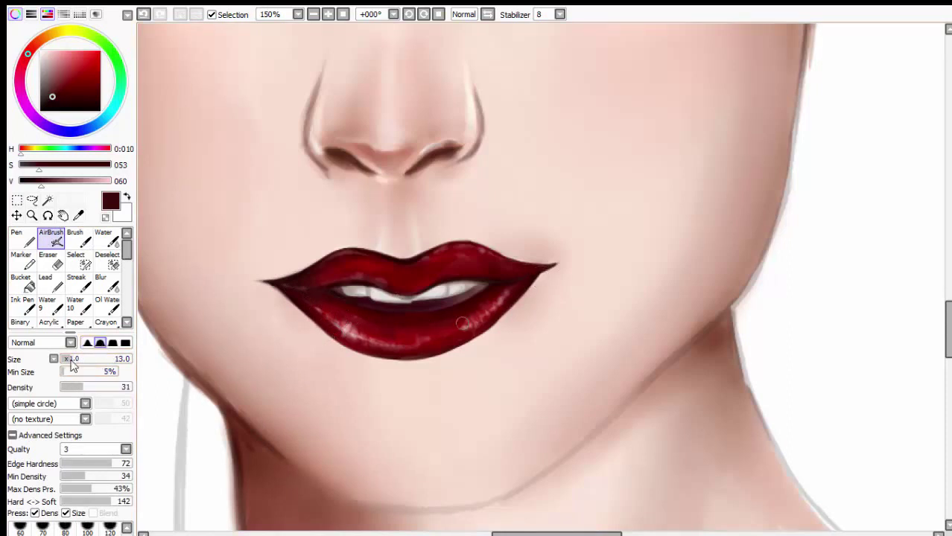
pyautogui.moveTo(478, 331); pyautogui.dragTo(464, 341)
pyautogui.click(104, 283)
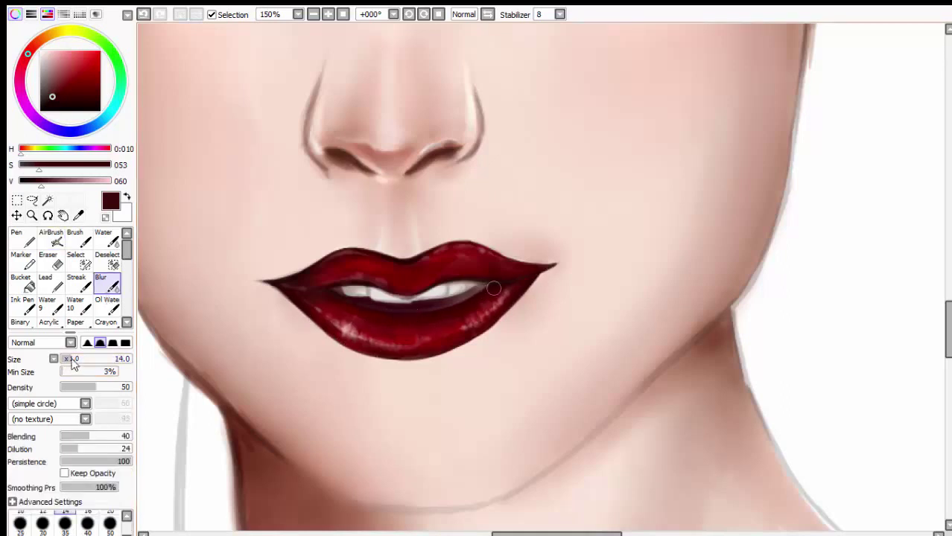
pyautogui.scroll(-2, 74, 297)
pyautogui.click(74, 304)
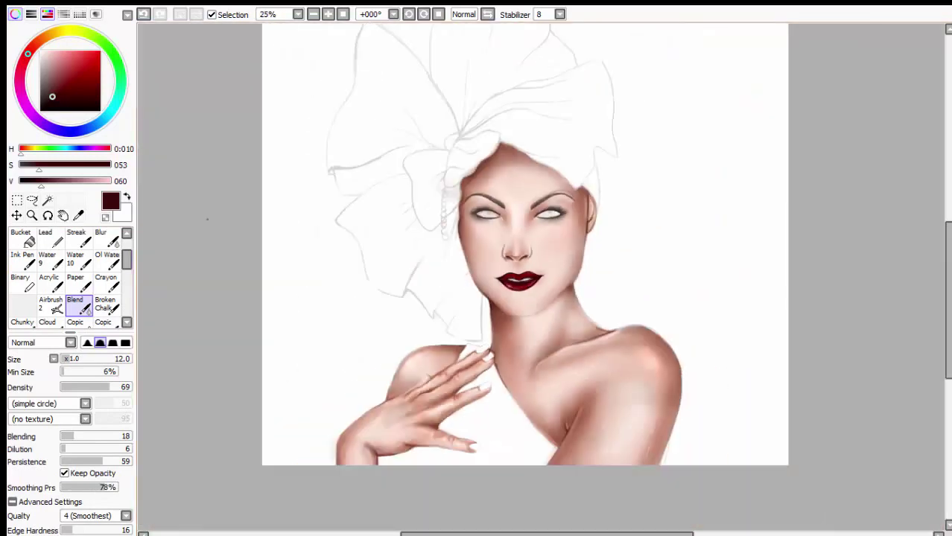
pyautogui.moveTo(306, 216); pyautogui.dragTo(148, 219)
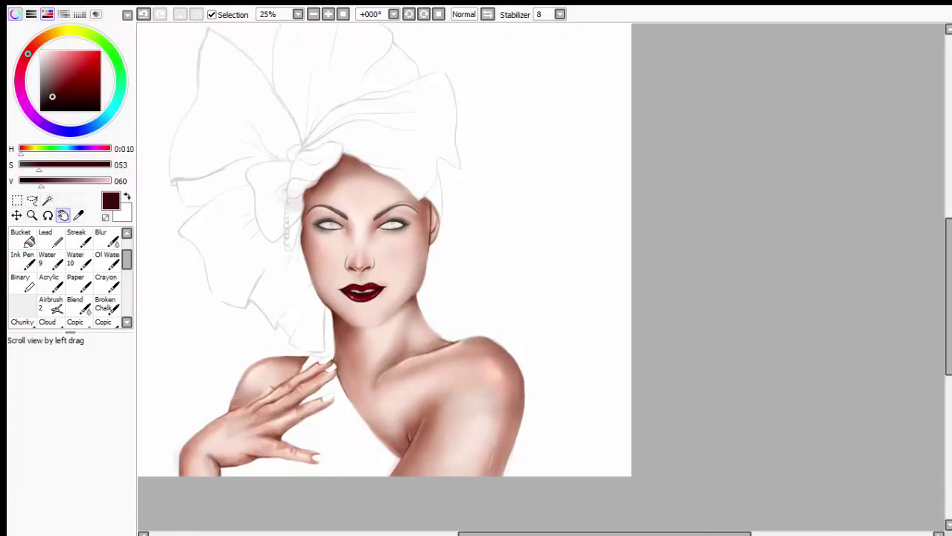
pyautogui.click(126, 7)
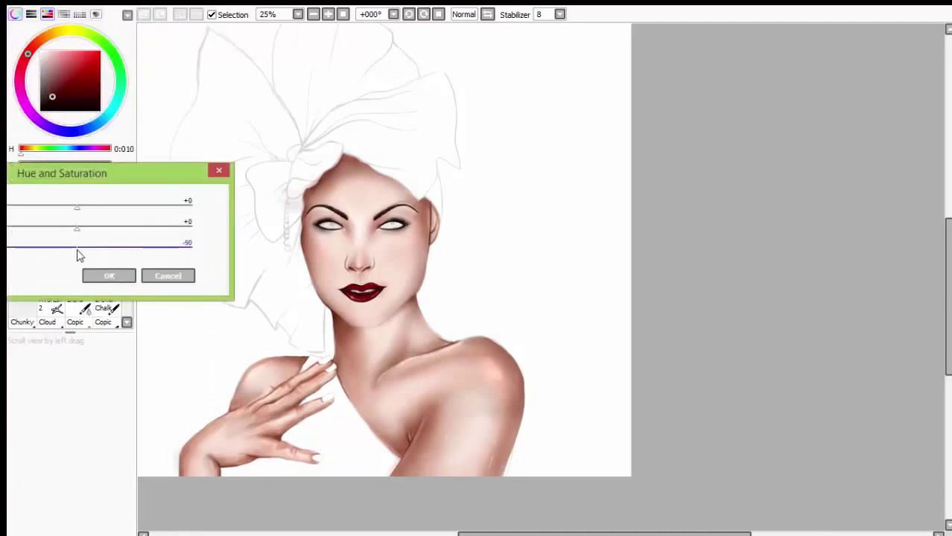
pyautogui.moveTo(76, 250); pyautogui.dragTo(30, 249)
pyautogui.press('Return')
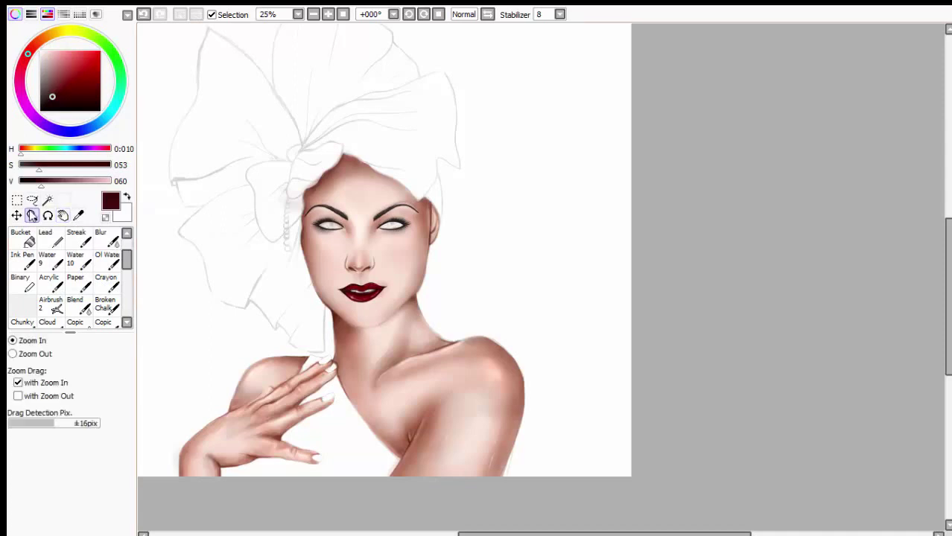
# - Pick a brown skin tone; lower Streak brush density, blending, dilution and persistence; set quality 3
pyautogui.keyDown('alt'); pyautogui.click(339, 251); pyautogui.keyUp('alt')
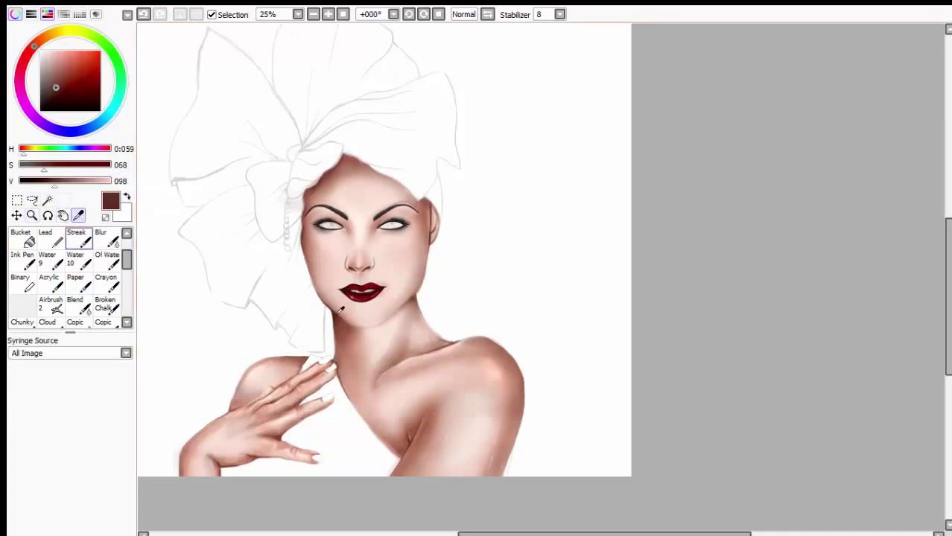
pyautogui.click(395, 400)
pyautogui.click(76, 237)
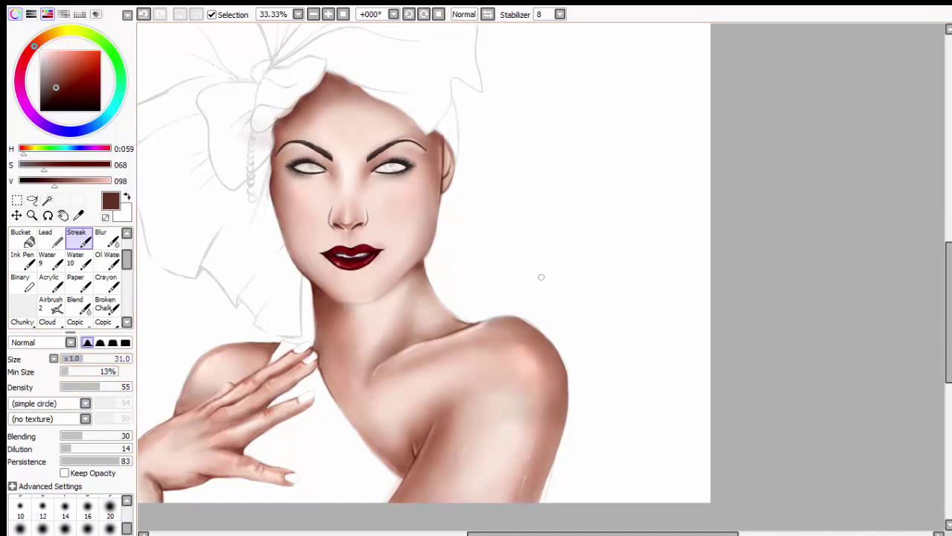
pyautogui.click(100, 342)
pyautogui.click(88, 388)
pyautogui.keyDown('alt'); pyautogui.click(328, 280); pyautogui.keyUp('alt')
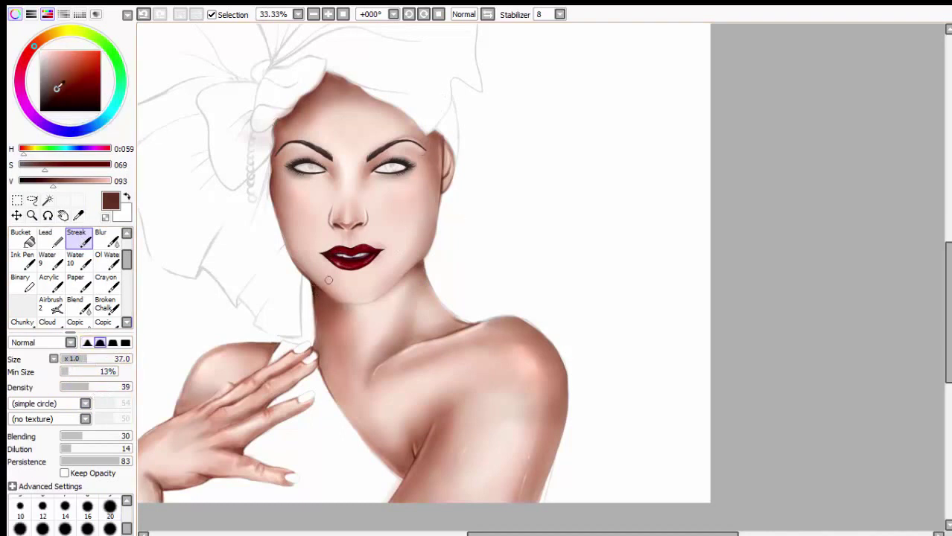
pyautogui.click(76, 387)
pyautogui.click(110, 461)
pyautogui.click(69, 448)
pyautogui.click(73, 436)
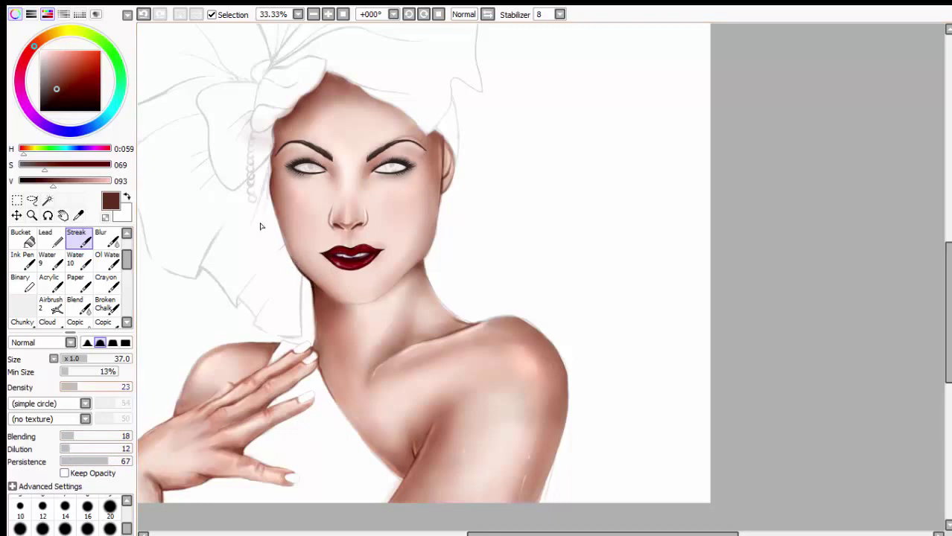
pyautogui.click(12, 487)
pyautogui.click(112, 500)
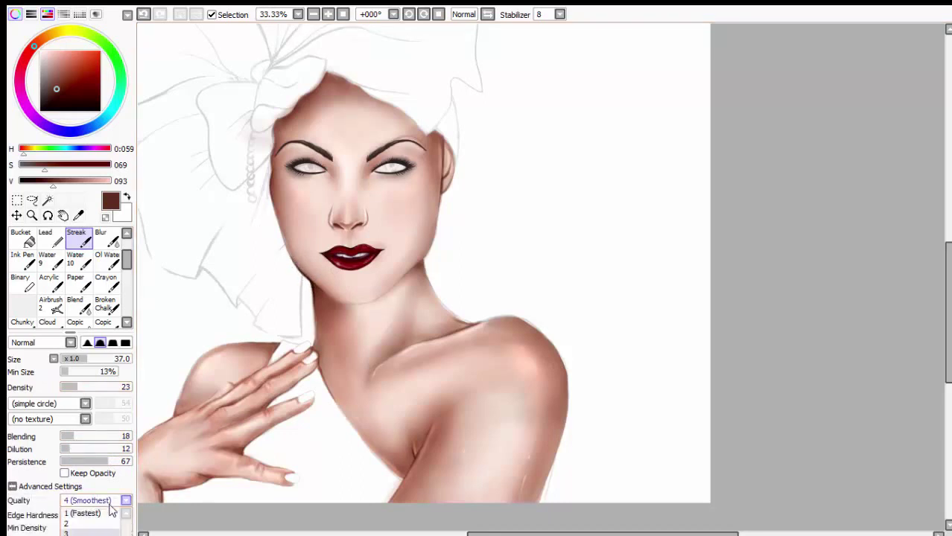
pyautogui.click(57, 82)
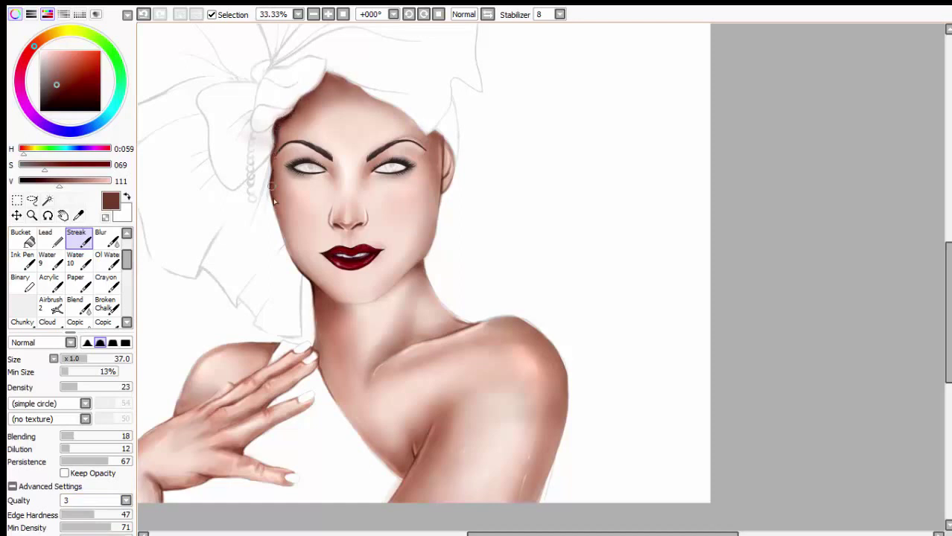
# - Pick a lighter brown and shade the forehead near the hairline with a large brush
pyautogui.keyDown('alt'); pyautogui.click(312, 300); pyautogui.keyUp('alt')
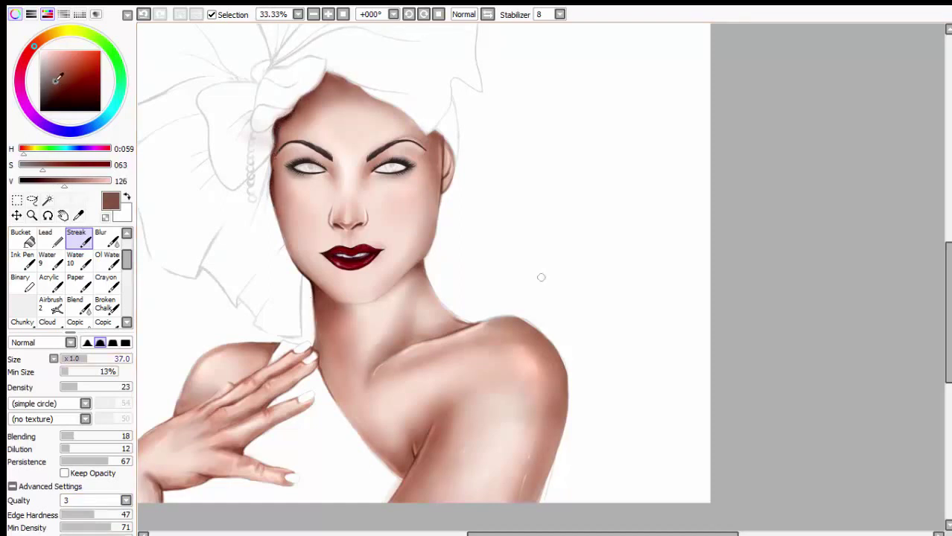
pyautogui.press('[')
pyautogui.press('[')
pyautogui.press('[')
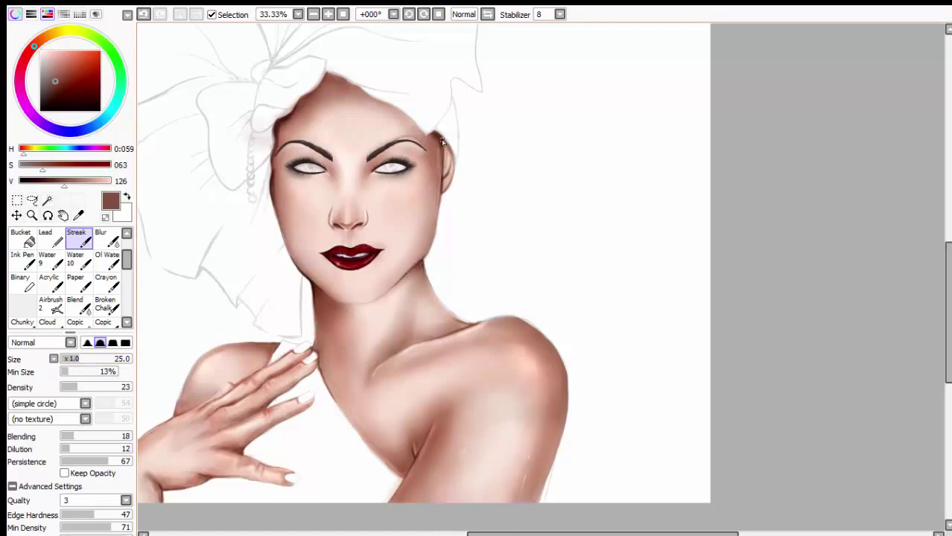
pyautogui.moveTo(75, 359); pyautogui.dragTo(93, 358)
pyautogui.moveTo(71, 386); pyautogui.dragTo(97, 371)
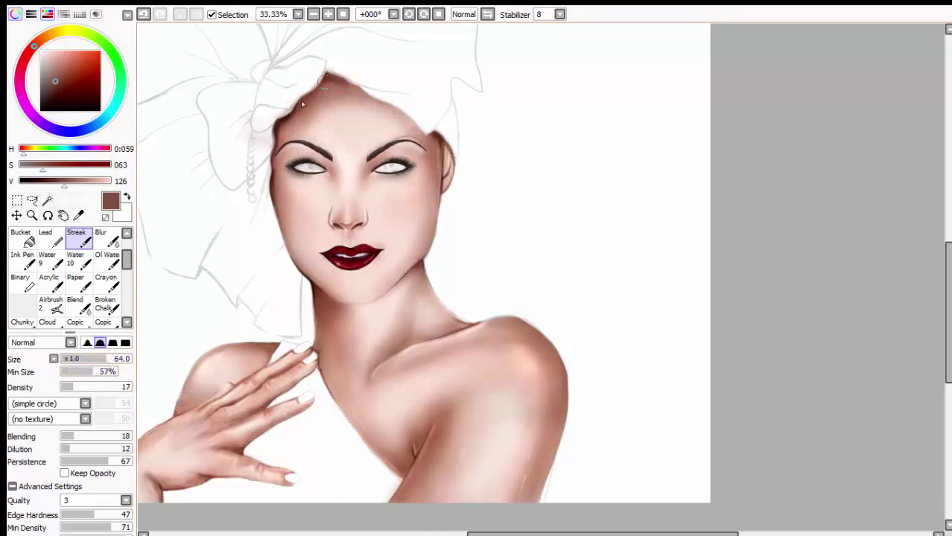
pyautogui.moveTo(343, 74); pyautogui.dragTo(330, 87)
pyautogui.moveTo(67, 386); pyautogui.dragTo(64, 386)
pyautogui.moveTo(108, 358); pyautogui.dragTo(114, 358)
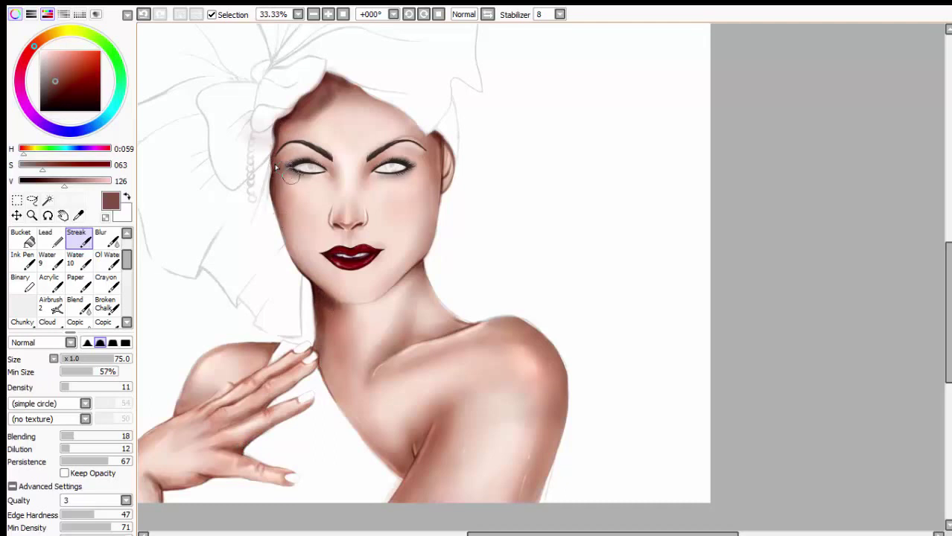
# - Soften the shading at the right cheek edge with the Blend brush at raised Min Size
pyautogui.click(77, 303)
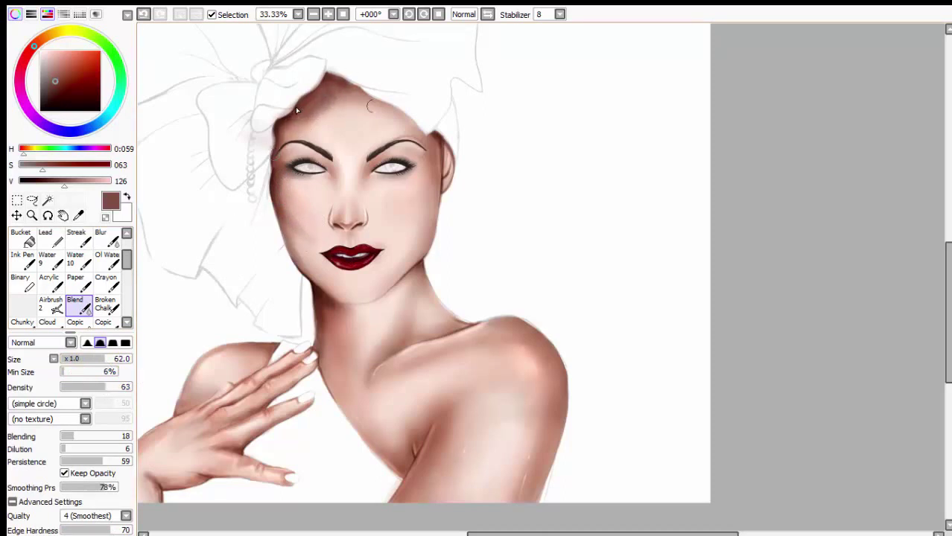
pyautogui.click(118, 365)
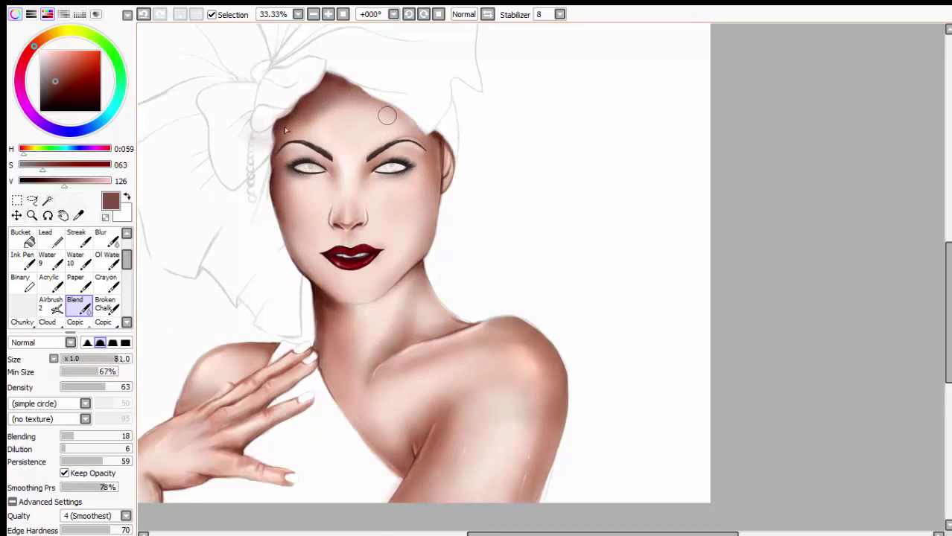
pyautogui.moveTo(429, 134); pyautogui.dragTo(432, 158)
pyautogui.scroll(-1, 428, 271)
# - Darken the back of the hand and lower fingers with the Streak brush at size 100
pyautogui.scroll(2, 74, 276)
pyautogui.click(74, 237)
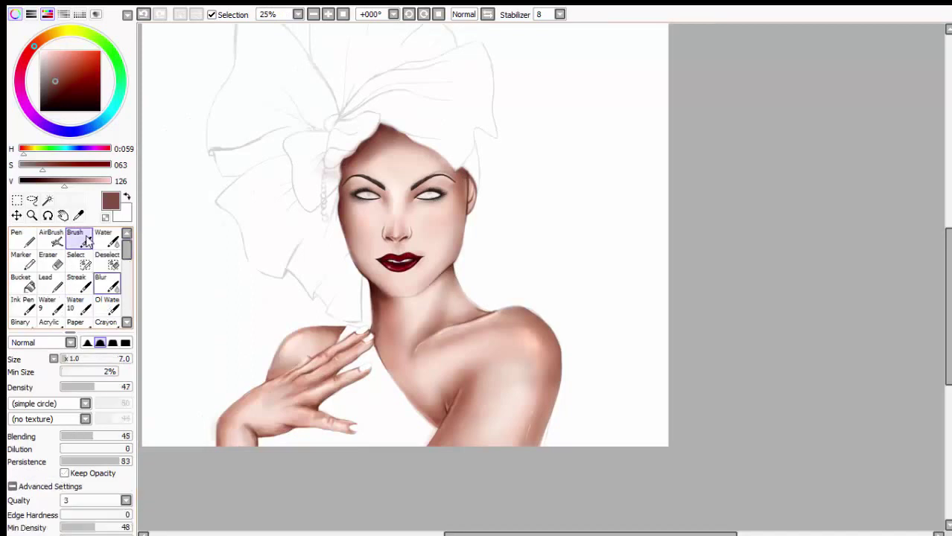
pyautogui.click(76, 281)
pyautogui.moveTo(119, 359); pyautogui.dragTo(137, 366)
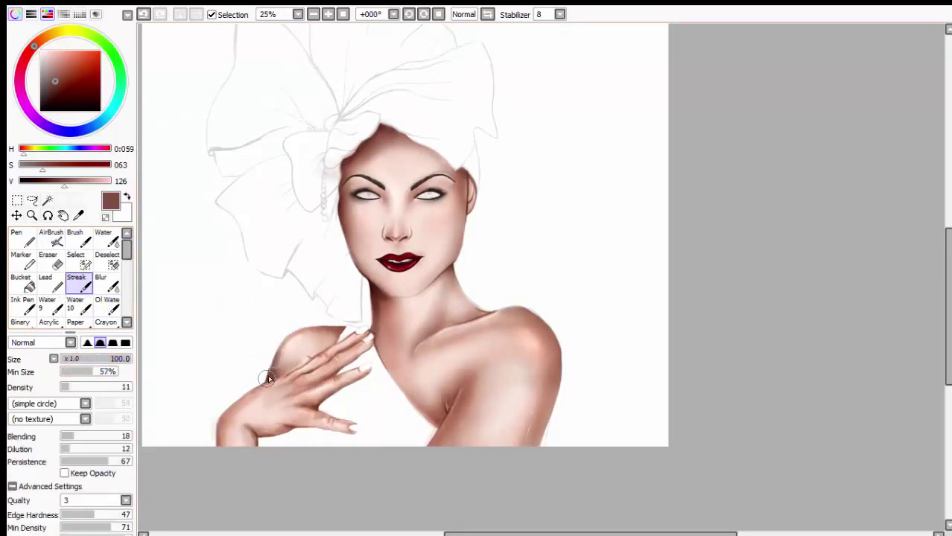
pyautogui.moveTo(268, 378); pyautogui.dragTo(227, 414)
pyautogui.moveTo(312, 369); pyautogui.dragTo(223, 424)
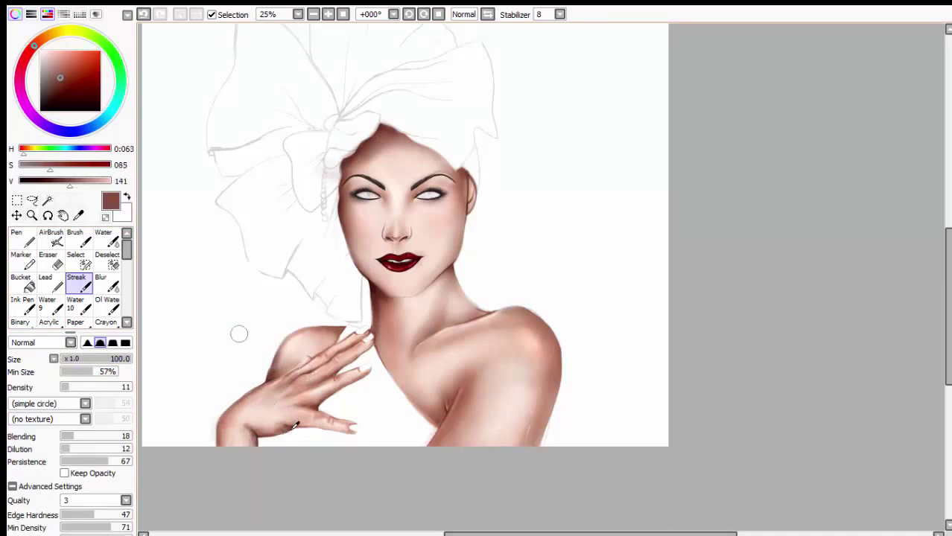
# - Enlarge the brush to size 160 and darken shadows on the left neck and right jaw
pyautogui.click(103, 372)
pyautogui.click(12, 486)
pyautogui.scroll(-3, 20, 514)
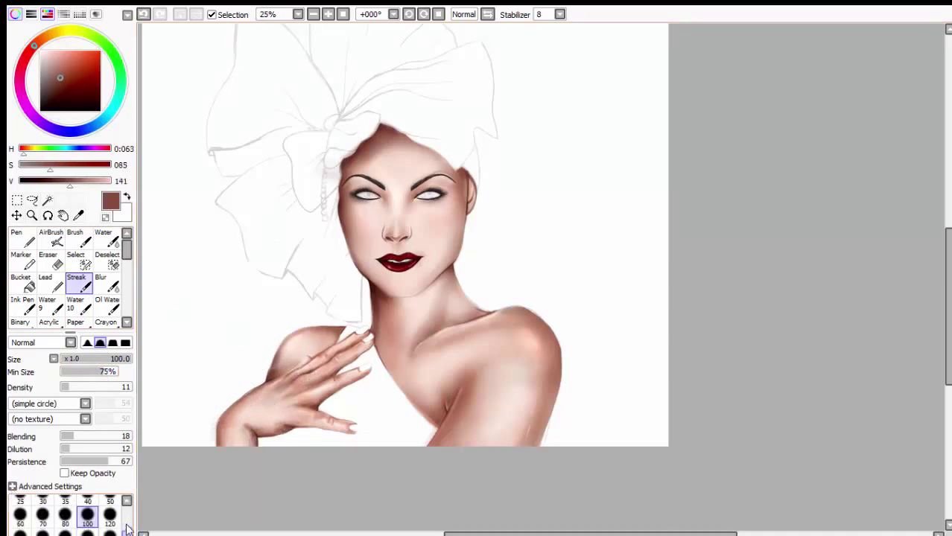
pyautogui.scroll(-3, 20, 514)
pyautogui.click(21, 525)
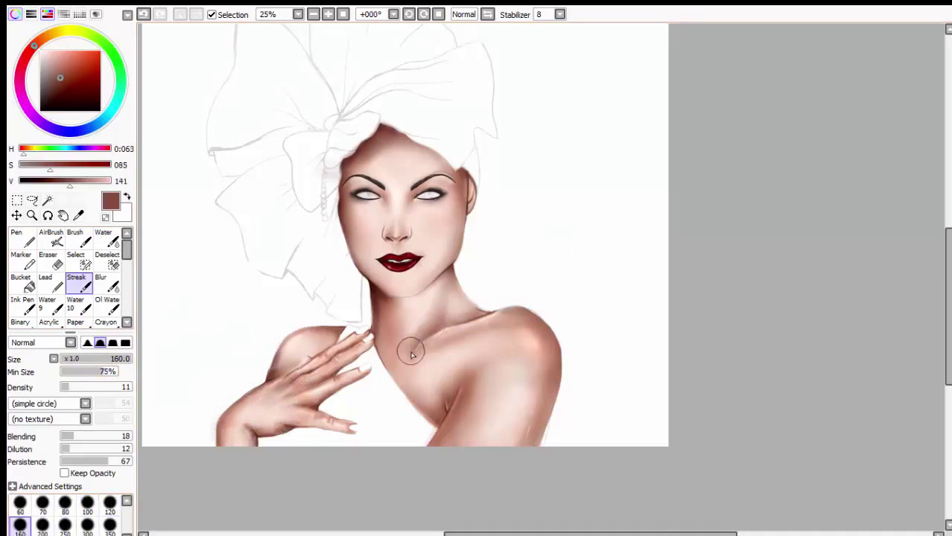
pyautogui.click(90, 372)
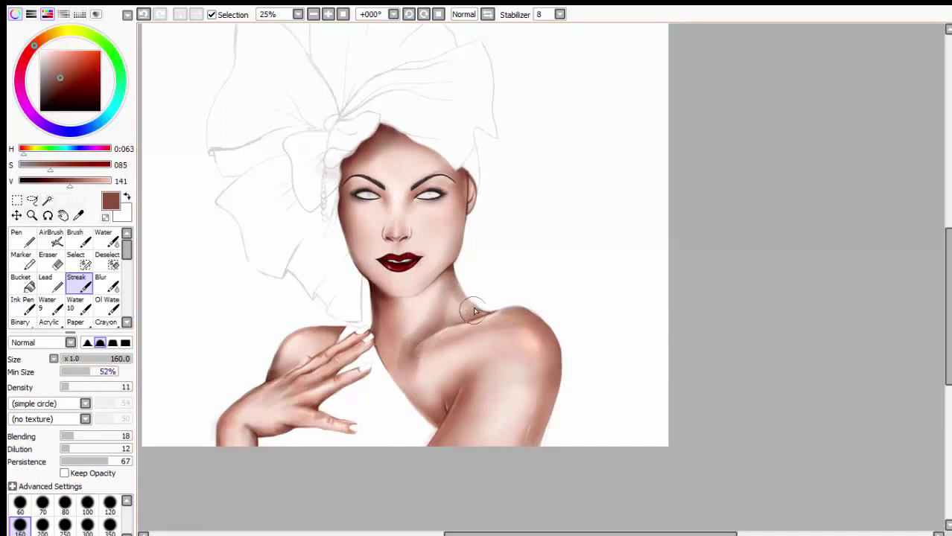
pyautogui.moveTo(387, 314); pyautogui.dragTo(395, 372)
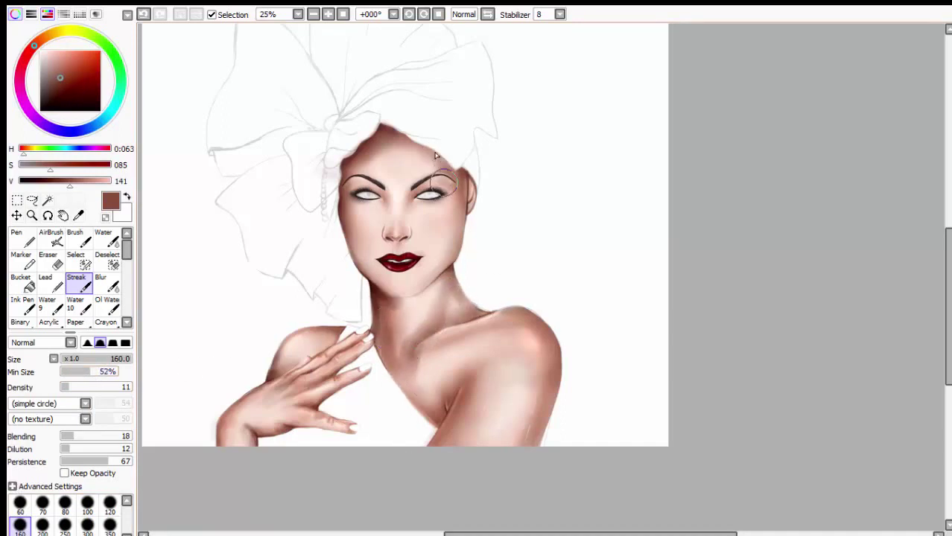
pyautogui.moveTo(455, 187); pyautogui.dragTo(445, 257)
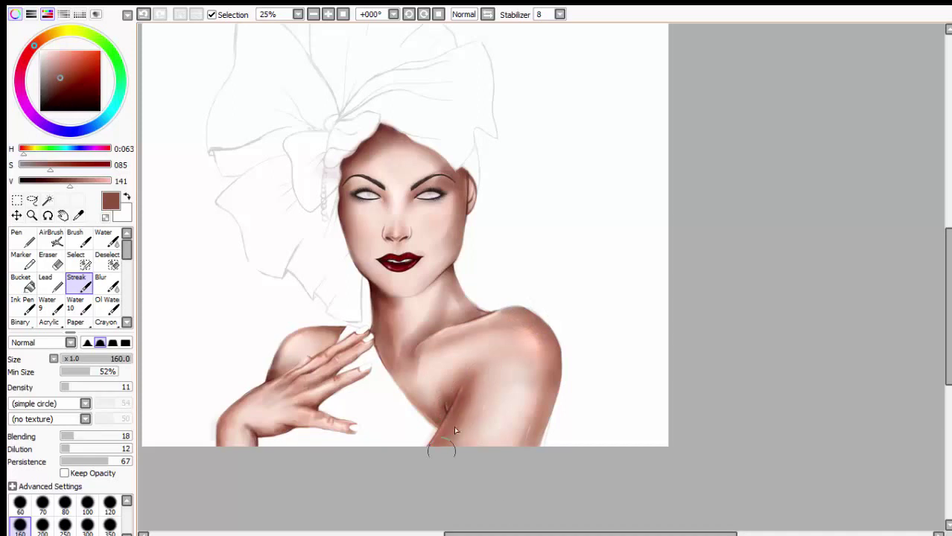
# - Reset the brush to size 100 at full thickness and blend shading over the chin and right cheek
pyautogui.click(108, 359)
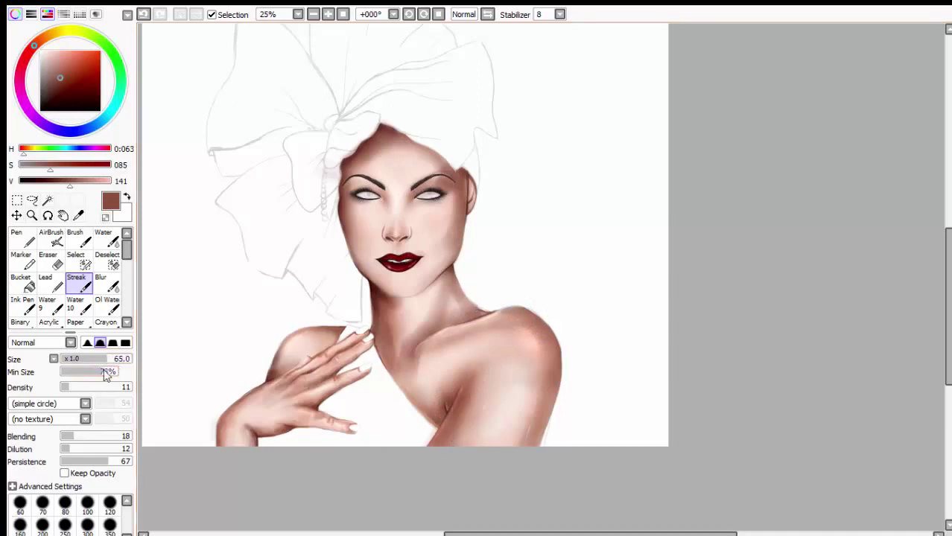
pyautogui.moveTo(69, 387); pyautogui.dragTo(72, 387)
pyautogui.moveTo(104, 359); pyautogui.dragTo(91, 359)
pyautogui.moveTo(112, 372); pyautogui.dragTo(92, 372)
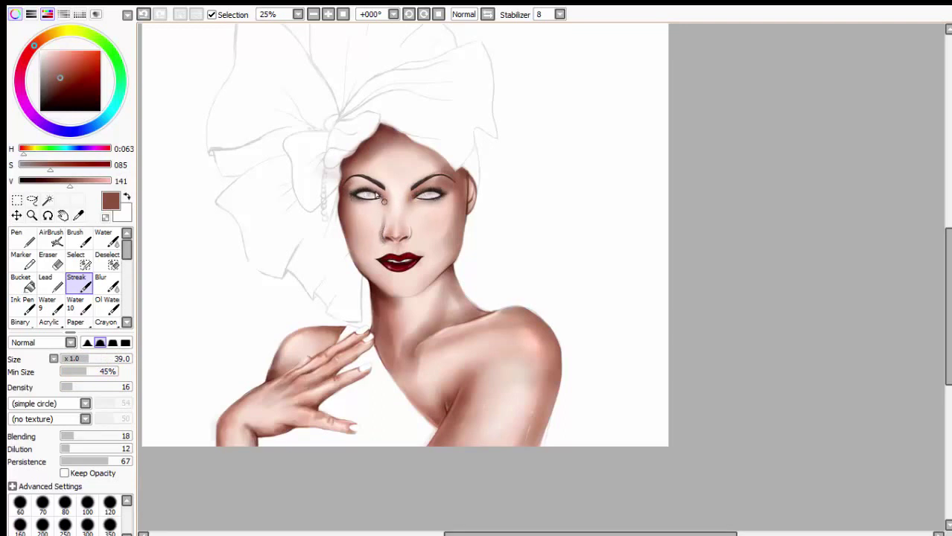
pyautogui.click(93, 359)
pyautogui.click(96, 372)
pyautogui.moveTo(96, 358)
pyautogui.mouseDown()
pyautogui.moveTo(134, 359)
pyautogui.moveTo(137, 371)
pyautogui.mouseUp()
pyautogui.moveTo(378, 265)
pyautogui.mouseDown()
pyautogui.moveTo(381, 290)
pyautogui.moveTo(438, 289)
pyautogui.moveTo(428, 216)
pyautogui.mouseUp()
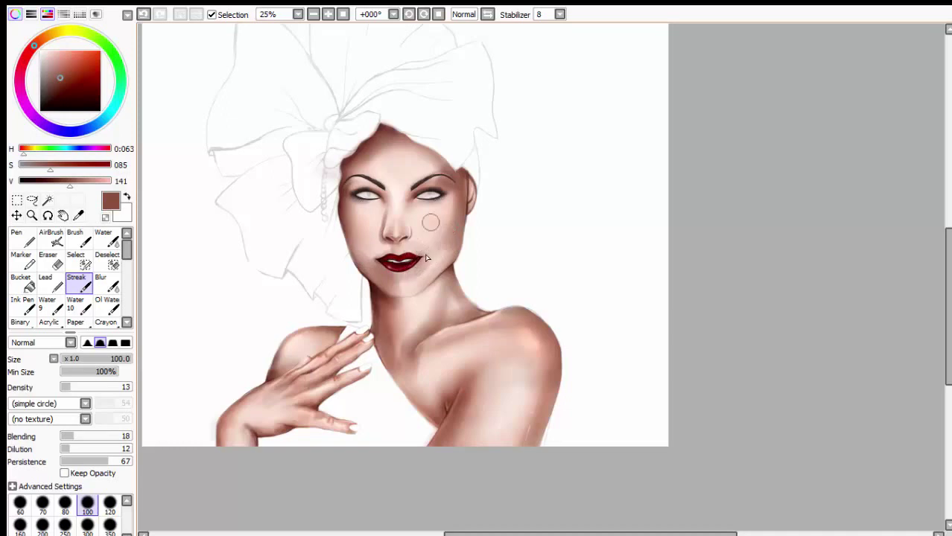
pyautogui.moveTo(376, 202)
pyautogui.mouseDown()
pyautogui.moveTo(379, 238)
pyautogui.moveTo(365, 202)
pyautogui.moveTo(380, 142)
pyautogui.moveTo(450, 216)
pyautogui.mouseUp()
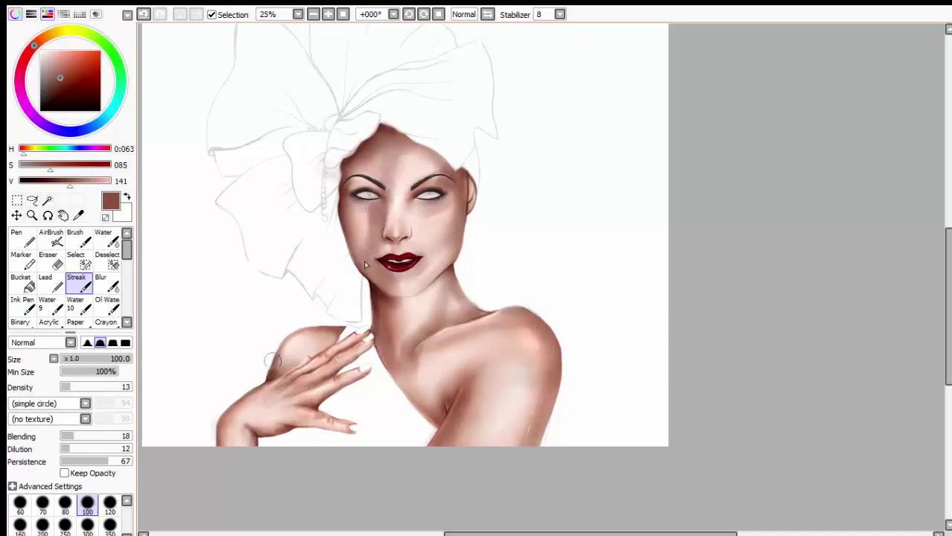
# - Set the Blend brush to higher dilution, blending and full width, then load white
pyautogui.press('e')
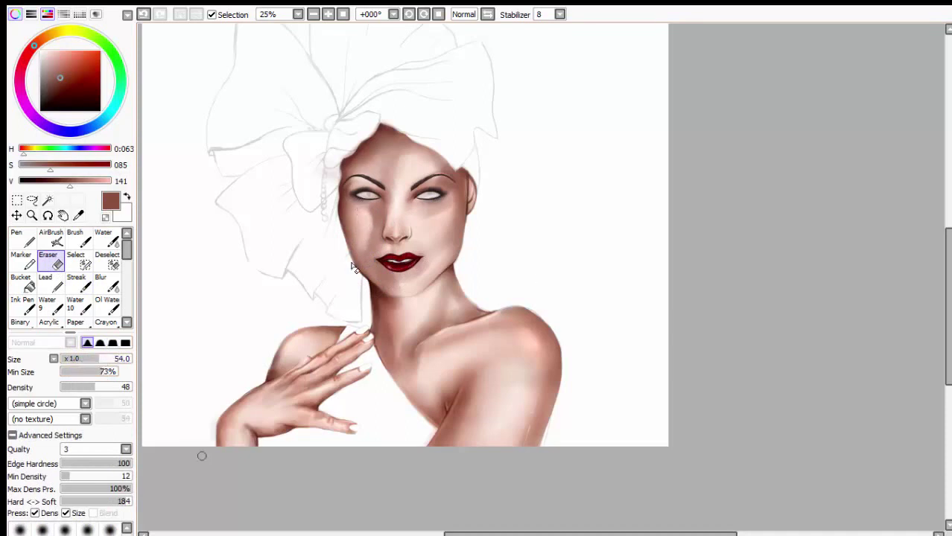
pyautogui.scroll(-2, 74, 290)
pyautogui.click(87, 307)
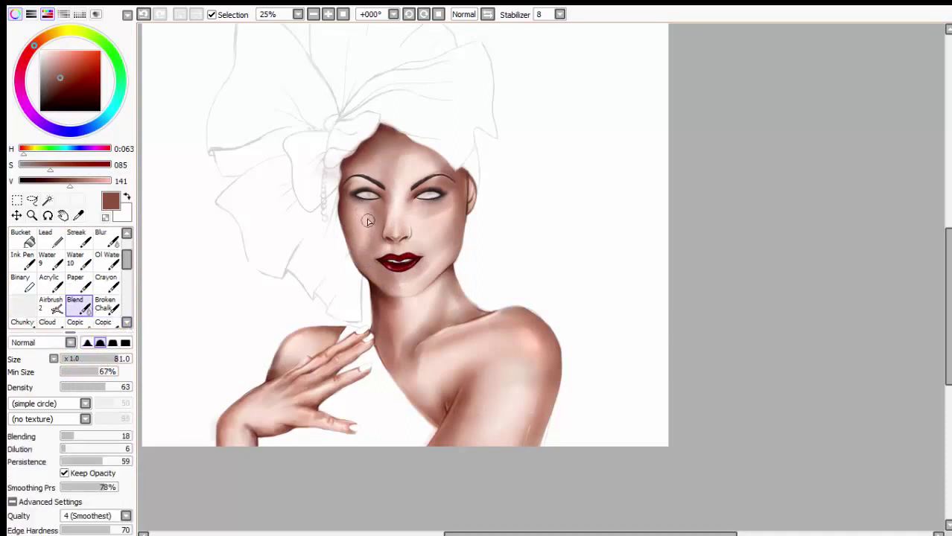
pyautogui.moveTo(360, 235); pyautogui.dragTo(368, 208)
pyautogui.hotkey('ctrl', 'z')
pyautogui.moveTo(63, 449)
pyautogui.mouseDown()
pyautogui.moveTo(101, 449)
pyautogui.moveTo(86, 438)
pyautogui.mouseUp()
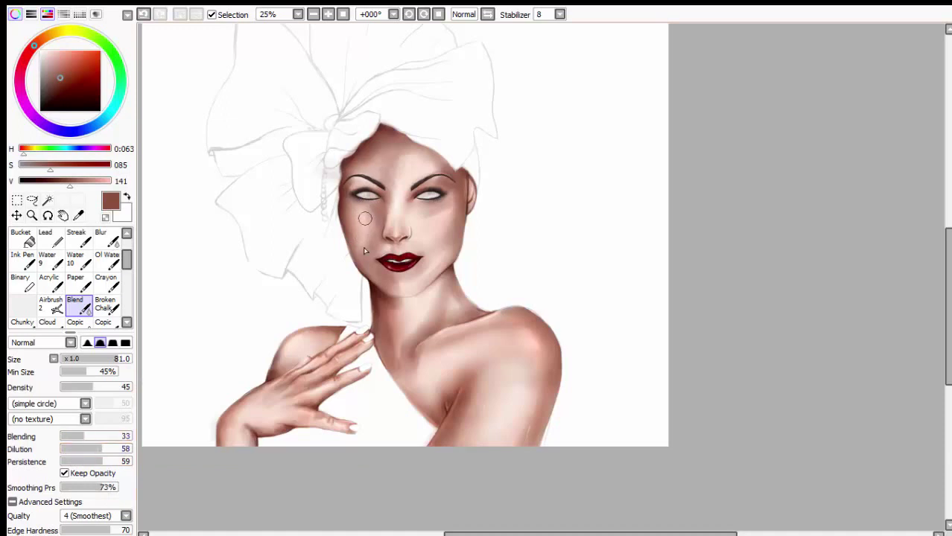
pyautogui.click(116, 372)
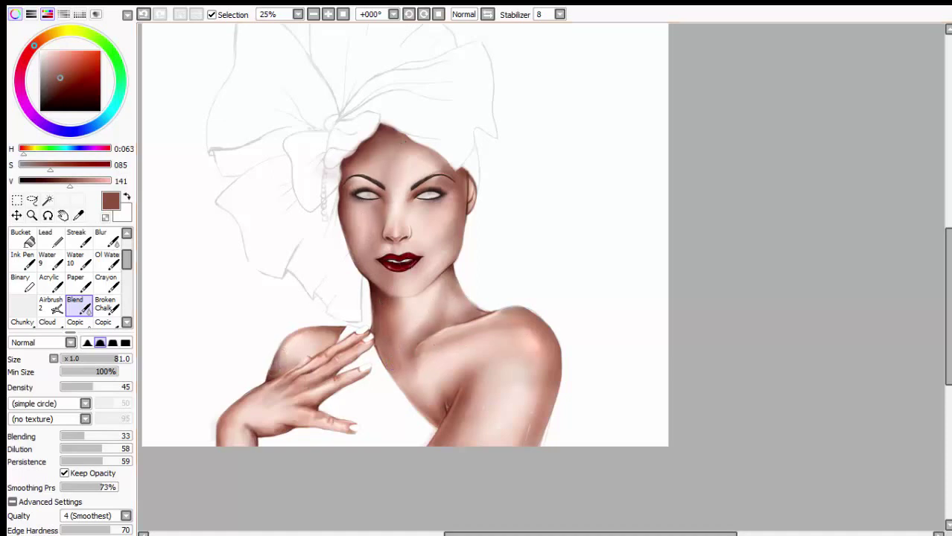
pyautogui.moveTo(50, 71); pyautogui.dragTo(40, 50)
pyautogui.scroll(2, 75, 283)
# - Set up a white Streak brush at size 31 with density 10 for subtle strokes
pyautogui.click(75, 238)
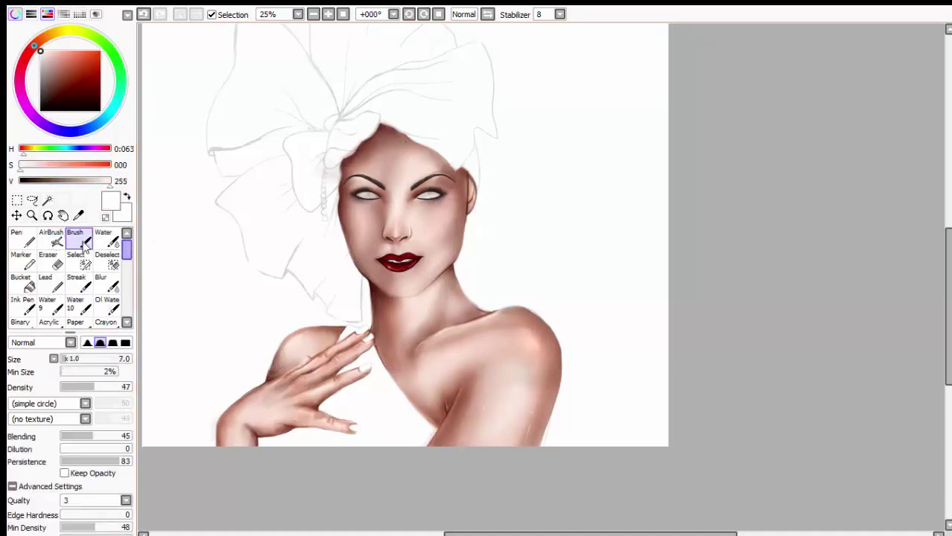
pyautogui.click(78, 283)
pyautogui.click(43, 504)
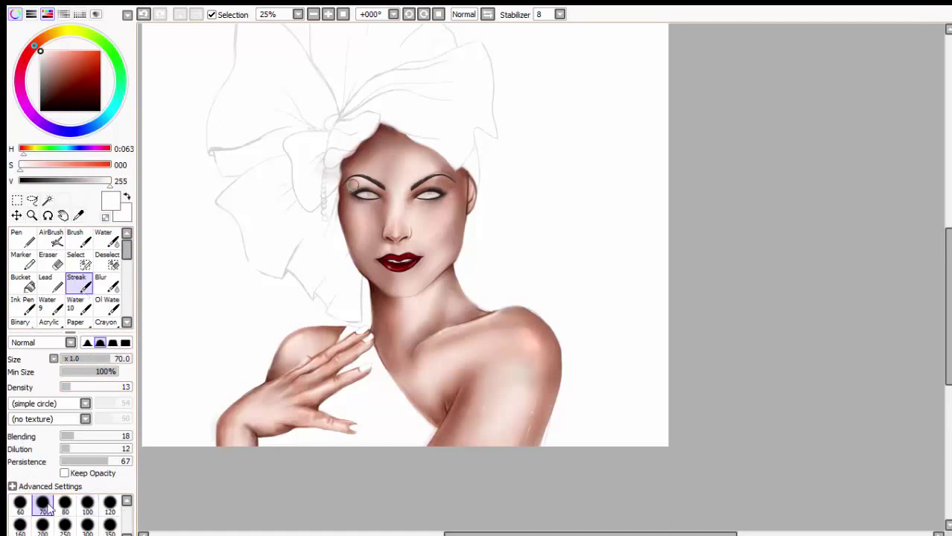
pyautogui.click(81, 387)
pyautogui.click(104, 359)
pyautogui.click(108, 372)
pyautogui.click(98, 359)
pyautogui.click(98, 372)
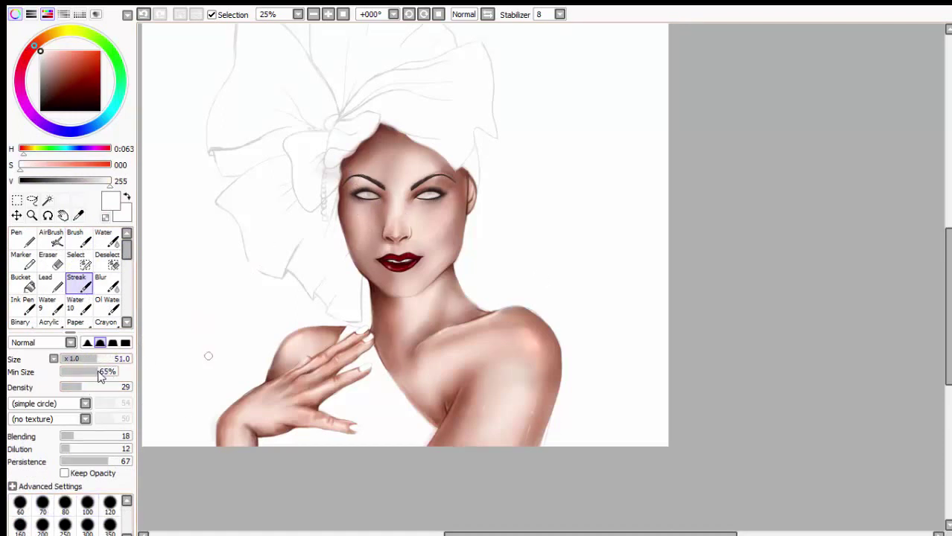
pyautogui.click(82, 359)
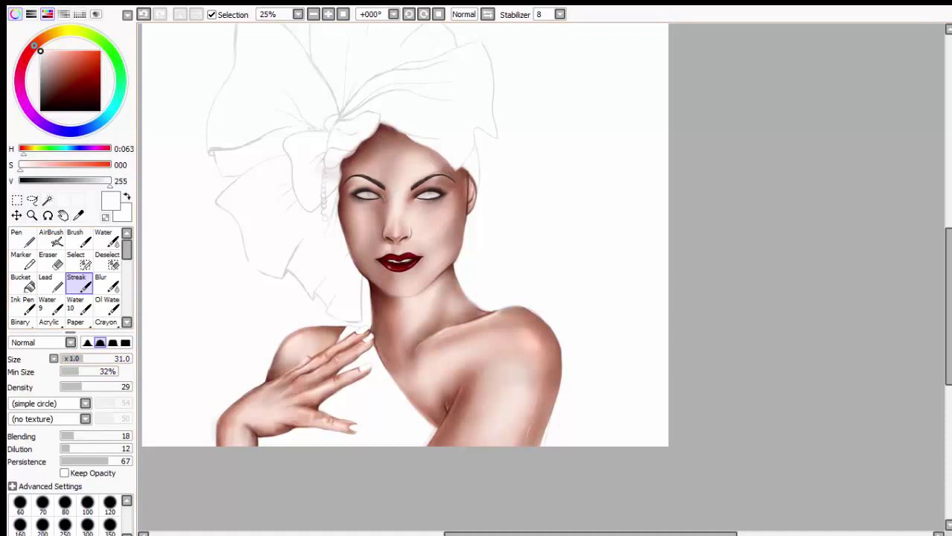
pyautogui.click(68, 387)
# - Refine the right eyebrow's outer end, then give the brush a soft shape, size 73 and 90% minimum
pyautogui.moveTo(440, 178); pyautogui.dragTo(452, 180)
pyautogui.click(91, 359)
pyautogui.click(91, 372)
pyautogui.click(87, 342)
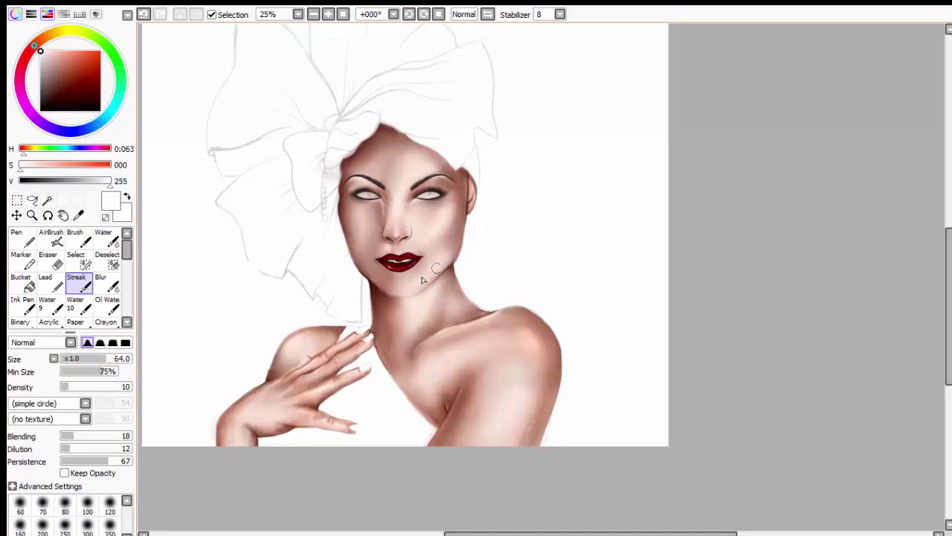
pyautogui.click(113, 359)
pyautogui.click(113, 371)
# - Switch to the Blend brush and reposition the view of the portrait
pyautogui.press('b')
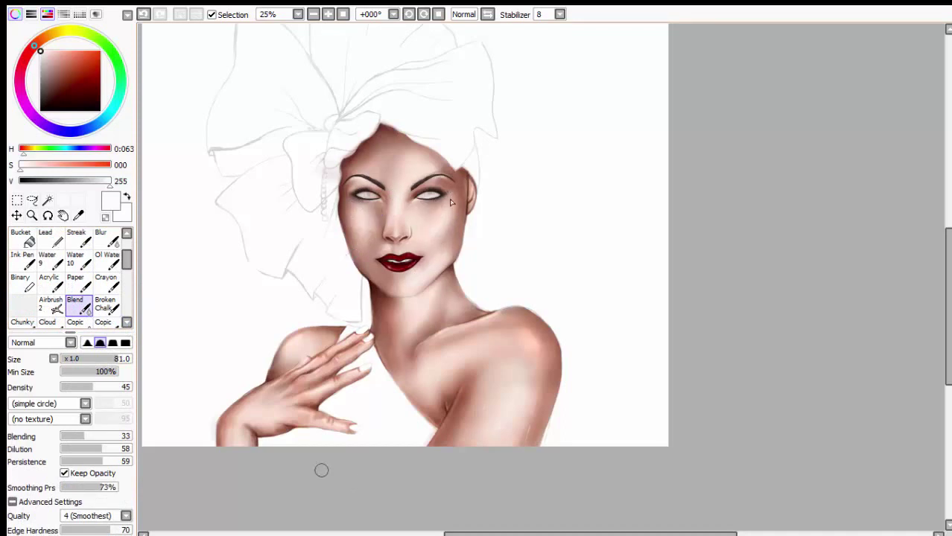
pyautogui.scroll(-1, 321, 470)
pyautogui.moveTo(484, 372); pyautogui.dragTo(320, 372)
# - Zoom closer on the portrait and give the AirBrush a larger minimum size
pyautogui.click(385, 369)
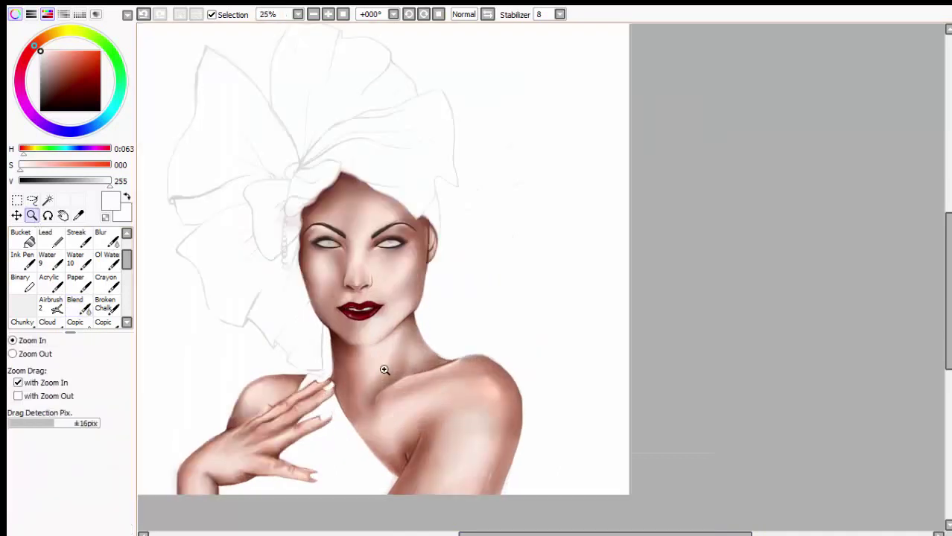
pyautogui.scroll(2, 104, 283)
pyautogui.click(51, 261)
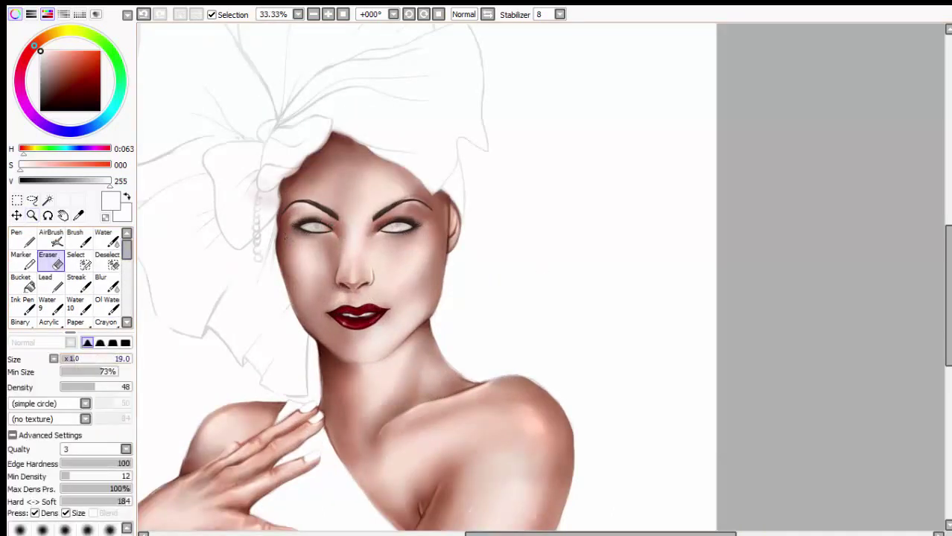
pyautogui.click(50, 238)
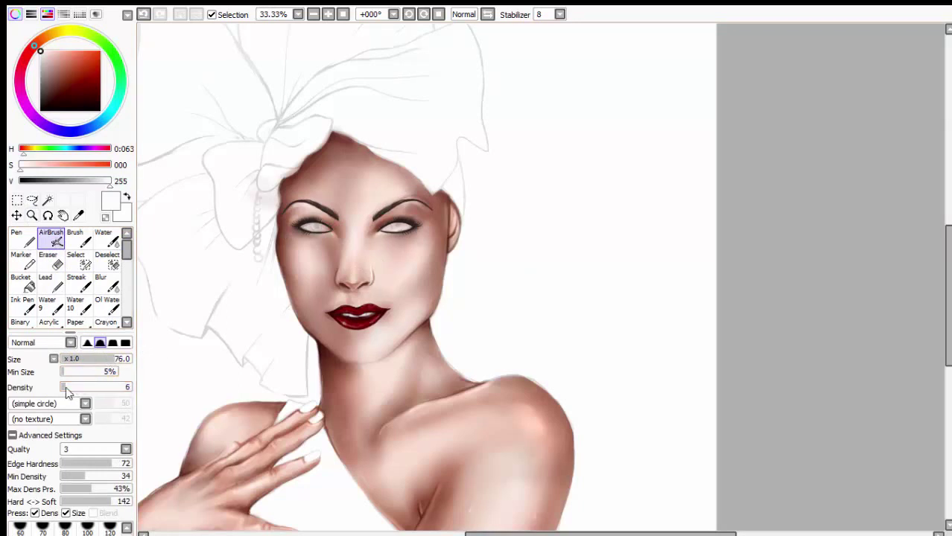
pyautogui.click(90, 372)
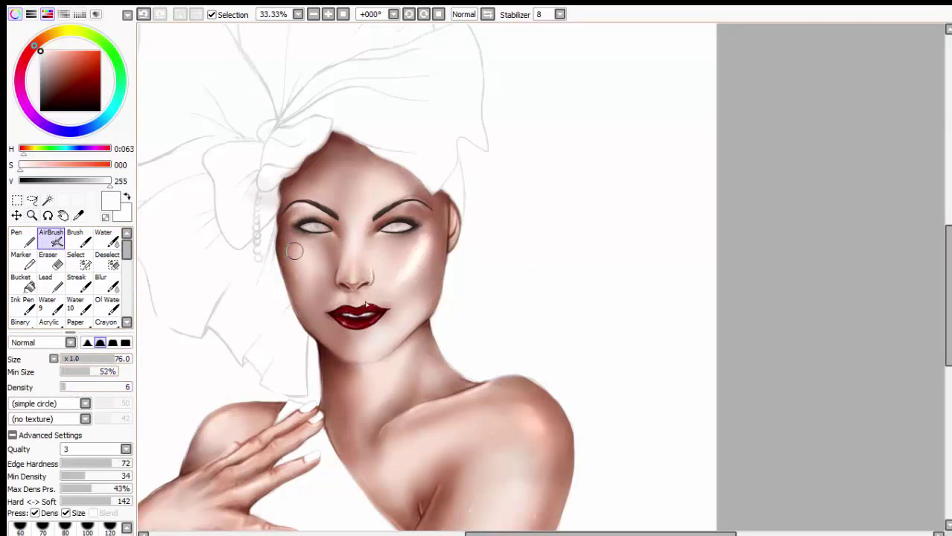
pyautogui.scroll(-2, 128, 325)
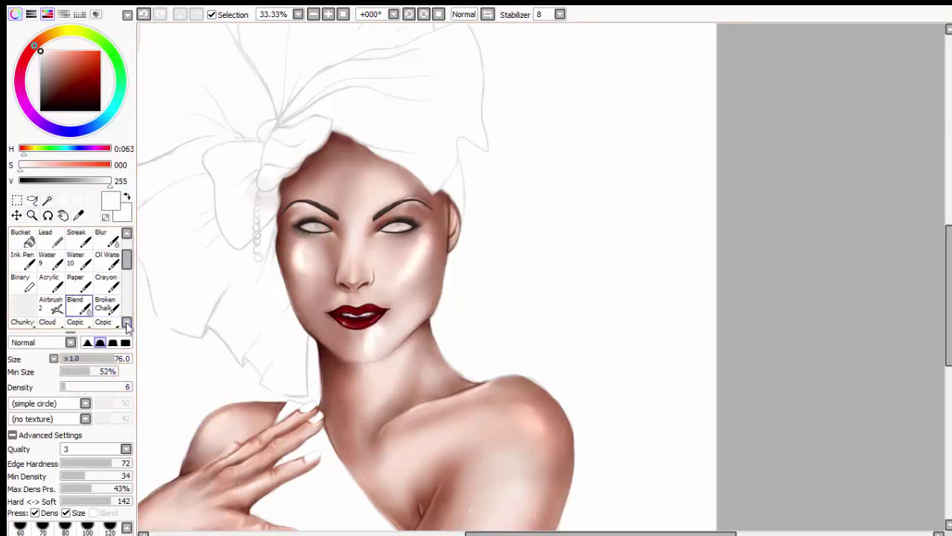
# - Work the cheek highlights while trying the Blend, Eraser, Blur and Brush tools
pyautogui.click(75, 304)
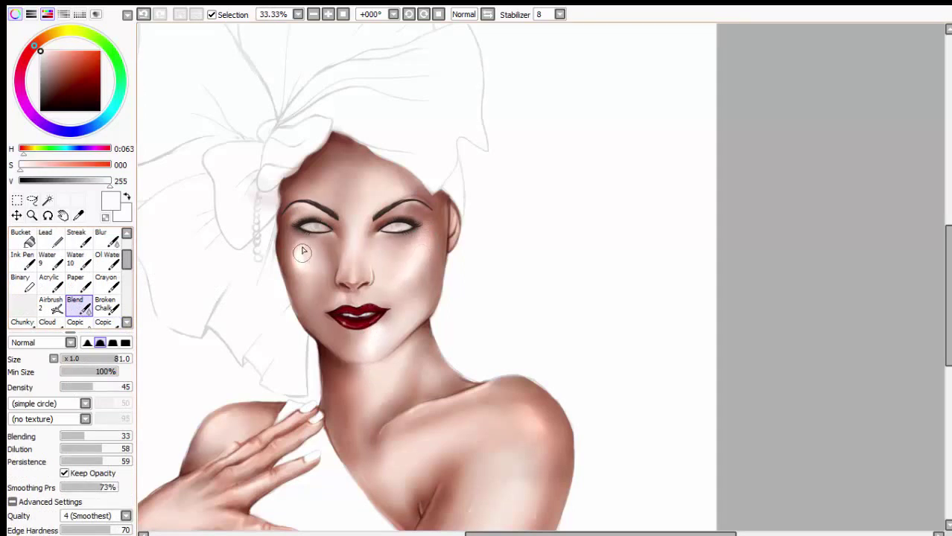
pyautogui.scroll(-3, 303, 276)
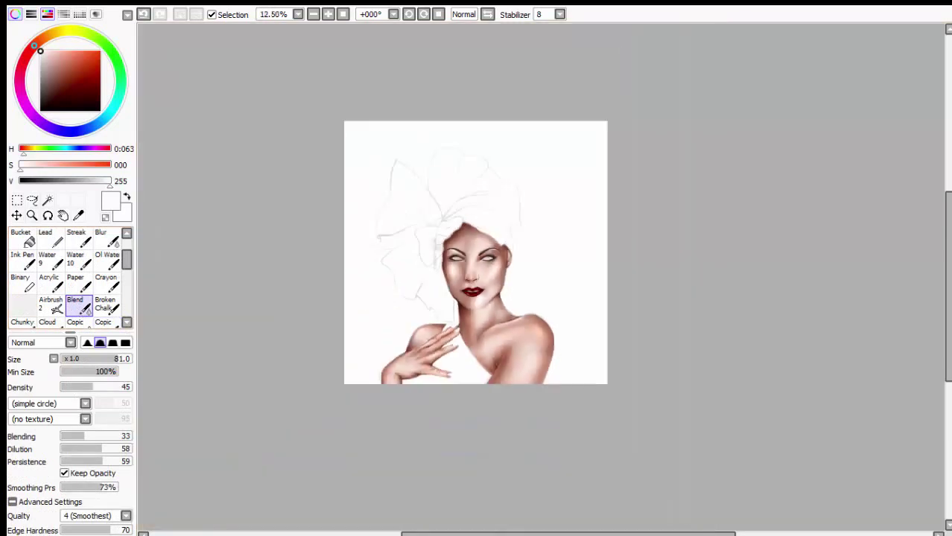
pyautogui.moveTo(539, 534); pyautogui.dragTo(591, 534)
pyautogui.click(340, 268)
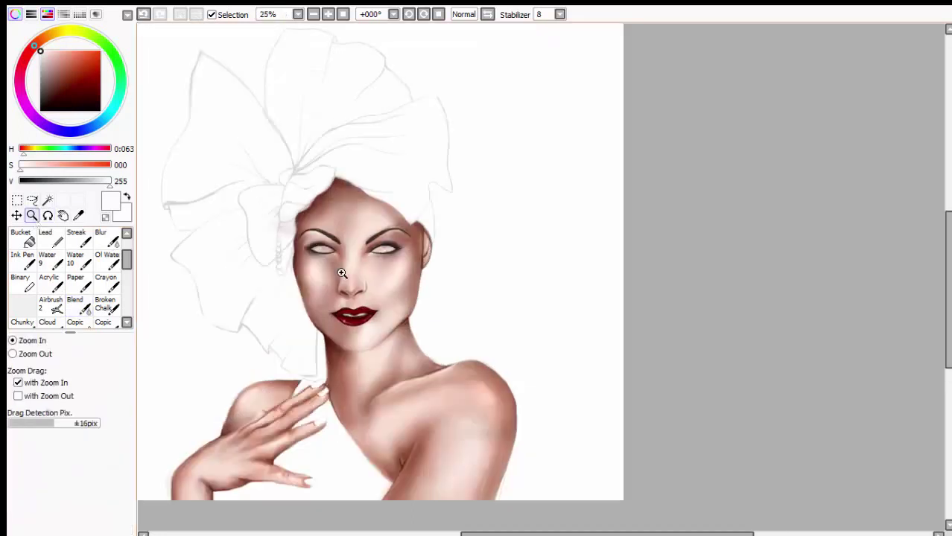
pyautogui.press('b')
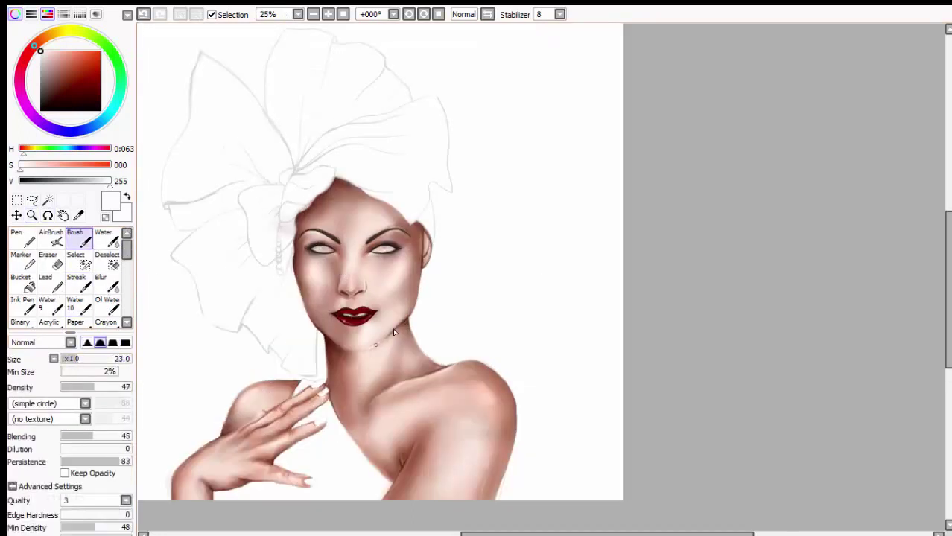
pyautogui.click(56, 268)
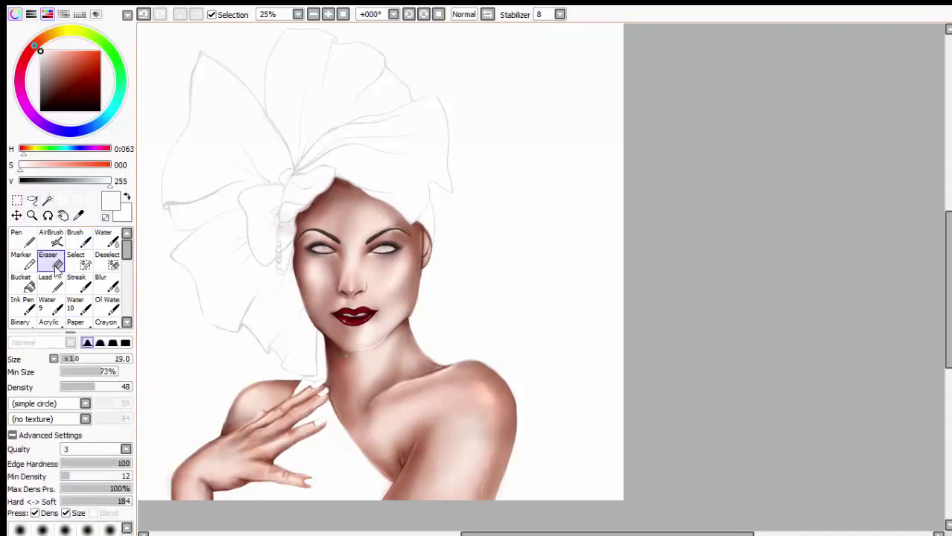
pyautogui.click(112, 287)
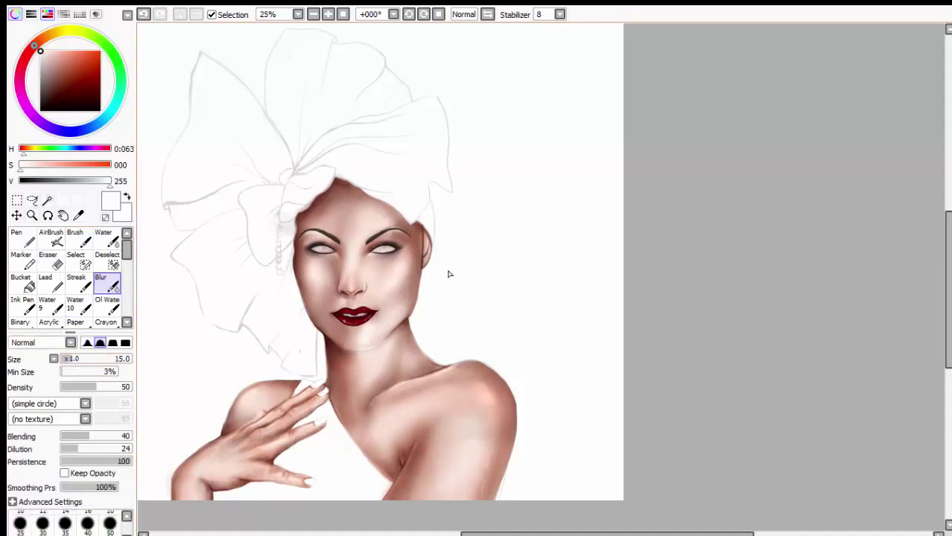
pyautogui.press('b')
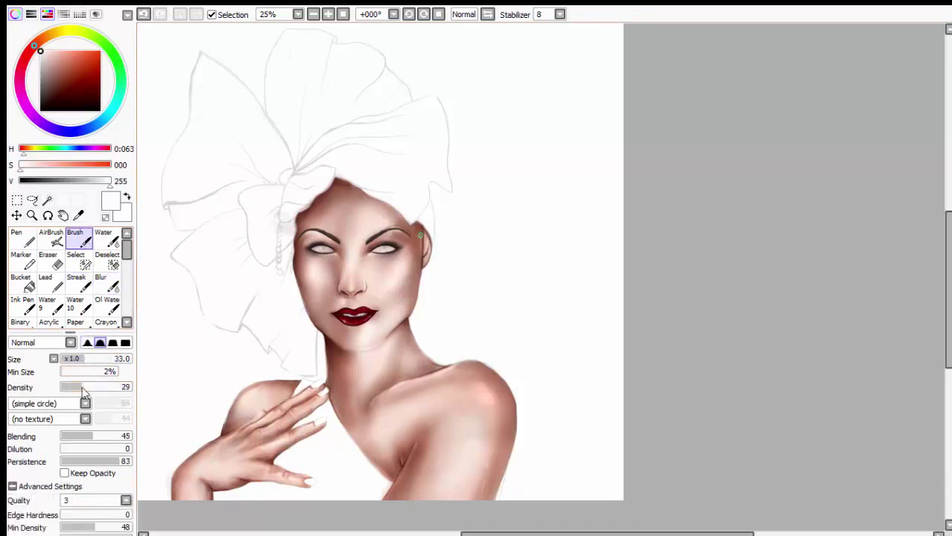
pyautogui.press('g')
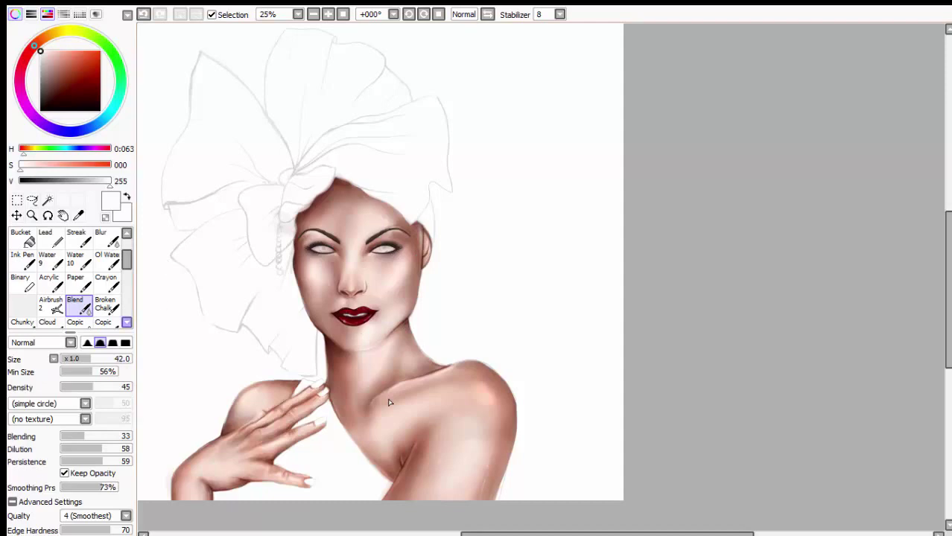
# - Zoom in close on the glossy red lips
pyautogui.hotkey('ctrl', 'space')
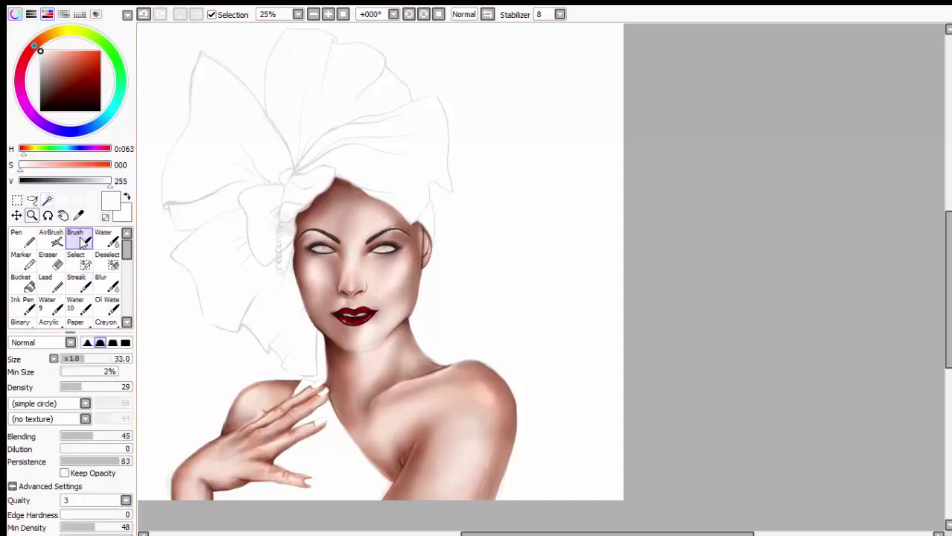
pyautogui.click(351, 325)
pyautogui.click(361, 307)
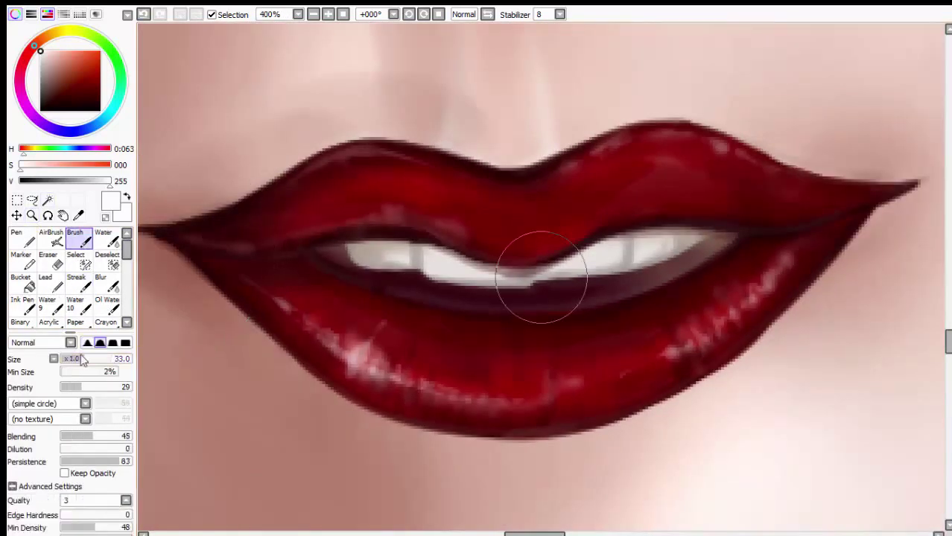
# - Paint a white highlight along the upper lip's top edge and resize the brush
pyautogui.click(66, 371)
pyautogui.moveTo(518, 166)
pyautogui.mouseDown()
pyautogui.moveTo(585, 132)
pyautogui.moveTo(682, 121)
pyautogui.moveTo(357, 139)
pyautogui.mouseUp()
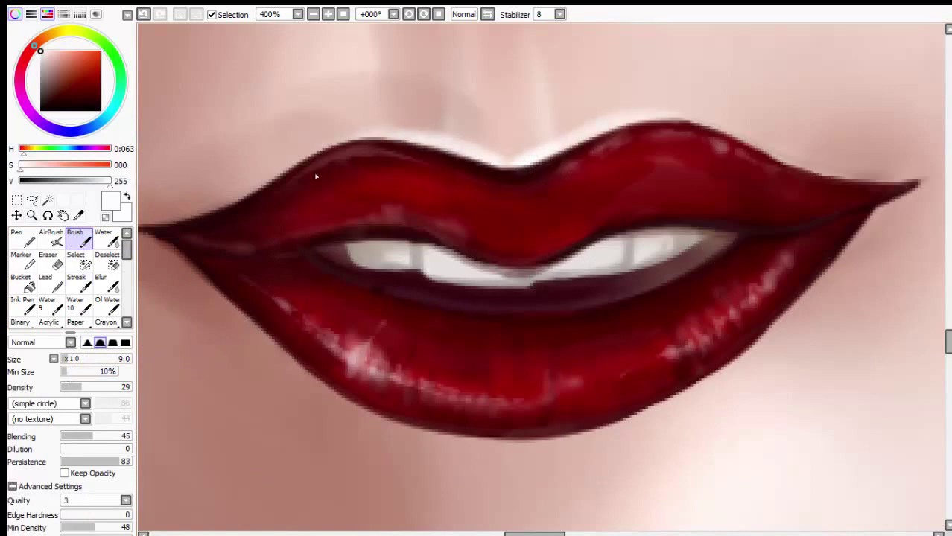
pyautogui.click(68, 387)
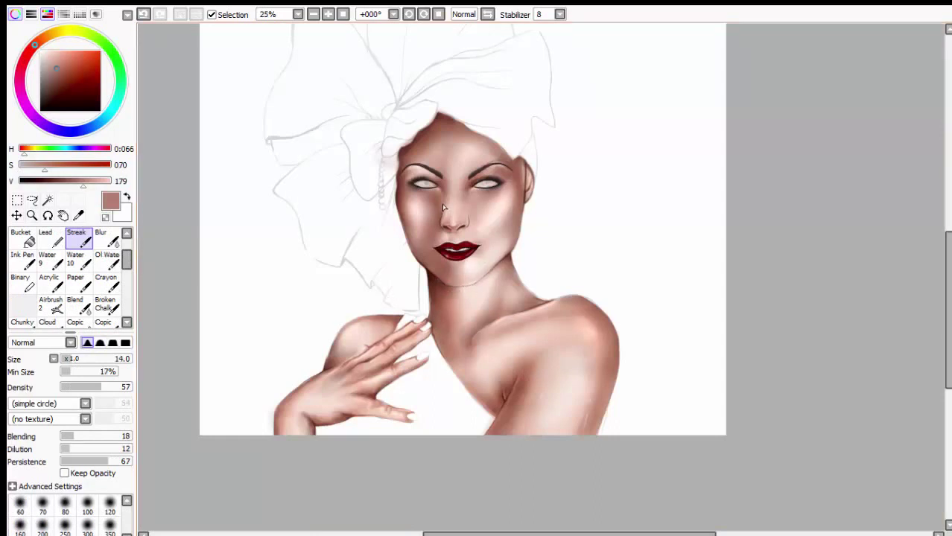
pyautogui.click(74, 359)
pyautogui.click(69, 372)
pyautogui.click(82, 359)
pyautogui.click(89, 387)
pyautogui.click(104, 359)
pyautogui.click(103, 372)
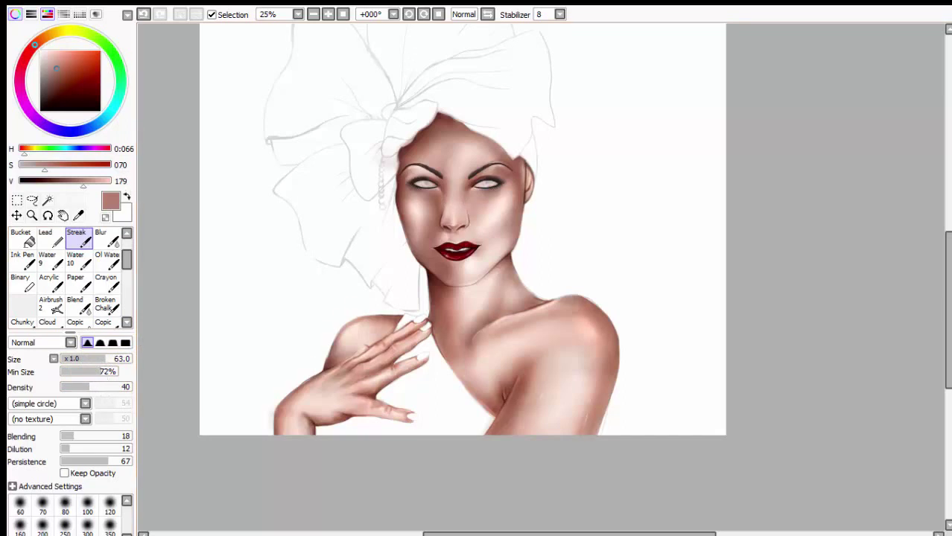
# - Paint a black pupil in the left eye with a smaller Streak brush
pyautogui.keyDown('ctrl'); pyautogui.click(456, 205); pyautogui.keyUp('ctrl')
pyautogui.click(40, 110)
pyautogui.click(77, 237)
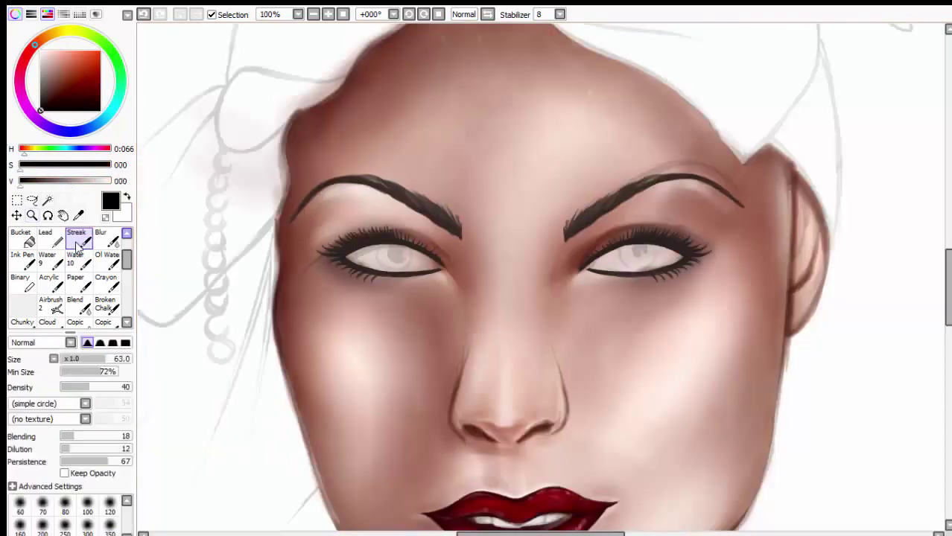
pyautogui.keyDown('ctrl'); pyautogui.click(428, 261); pyautogui.keyUp('ctrl')
pyautogui.moveTo(109, 371)
pyautogui.mouseDown()
pyautogui.moveTo(76, 372)
pyautogui.moveTo(74, 358)
pyautogui.mouseUp()
pyautogui.click(100, 342)
pyautogui.moveTo(360, 245); pyautogui.dragTo(376, 250)
# - Zoom out to view the whole picture, then zoom back in on the eye
pyautogui.hotkey('ctrl', '0')
pyautogui.click(32, 215)
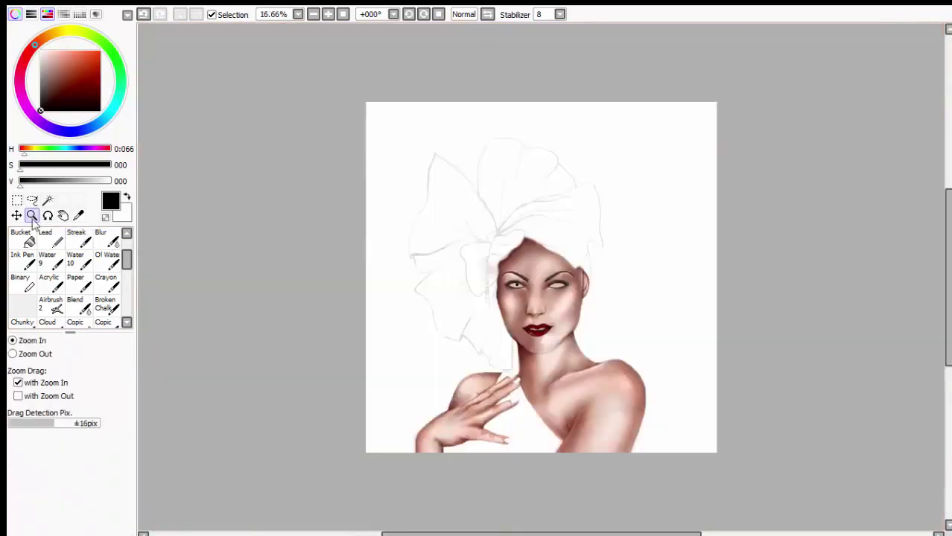
pyautogui.click(440, 286)
# - Paint a dark grey iris ring around the black pupil with the Streak brush
pyautogui.click(44, 88)
pyautogui.click(76, 239)
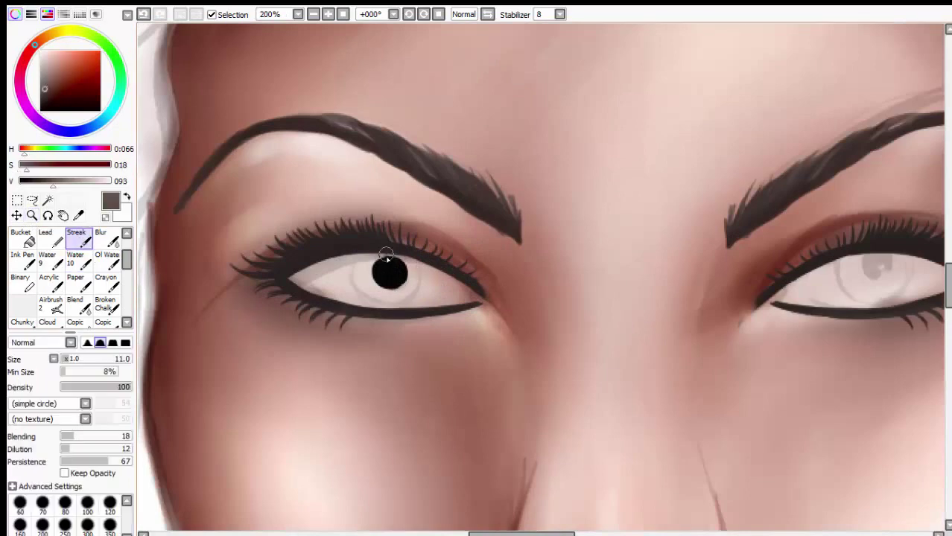
pyautogui.moveTo(381, 253)
pyautogui.mouseDown()
pyautogui.moveTo(375, 274)
pyautogui.moveTo(365, 268)
pyautogui.moveTo(395, 298)
pyautogui.moveTo(387, 266)
pyautogui.moveTo(406, 270)
pyautogui.moveTo(399, 291)
pyautogui.mouseUp()
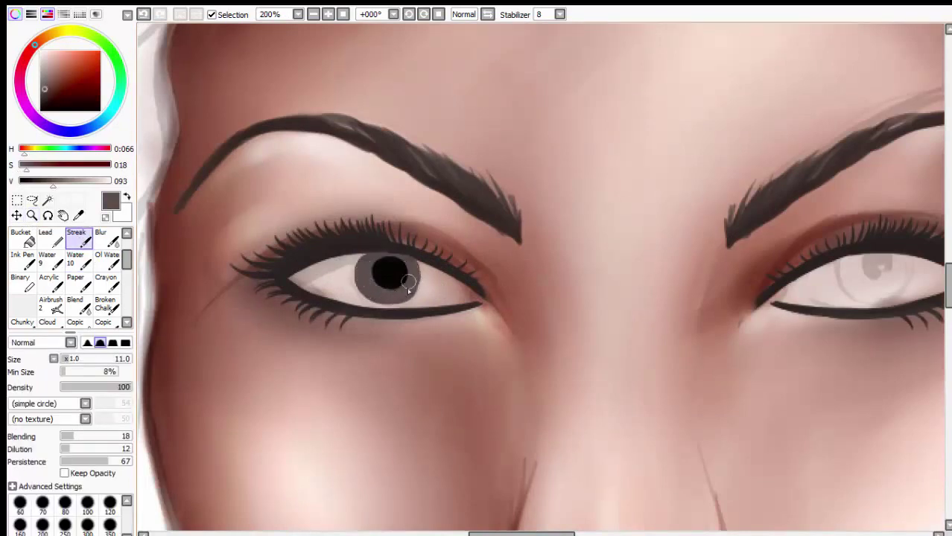
pyautogui.moveTo(350, 260)
pyautogui.mouseDown()
pyautogui.moveTo(402, 298)
pyautogui.moveTo(382, 316)
pyautogui.mouseUp()
# - Add low-density white highlights along both lower eyelids and blend them into the skin
pyautogui.click(41, 50)
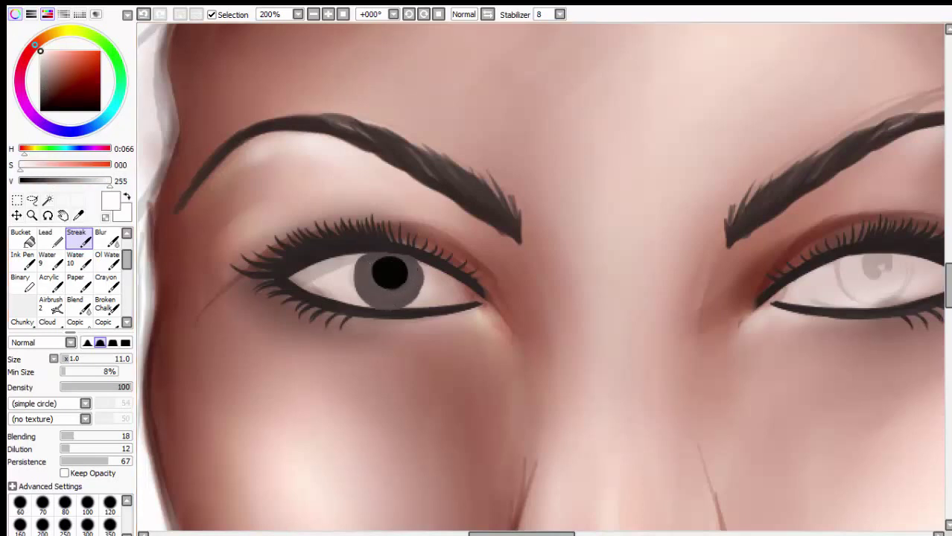
pyautogui.click(72, 387)
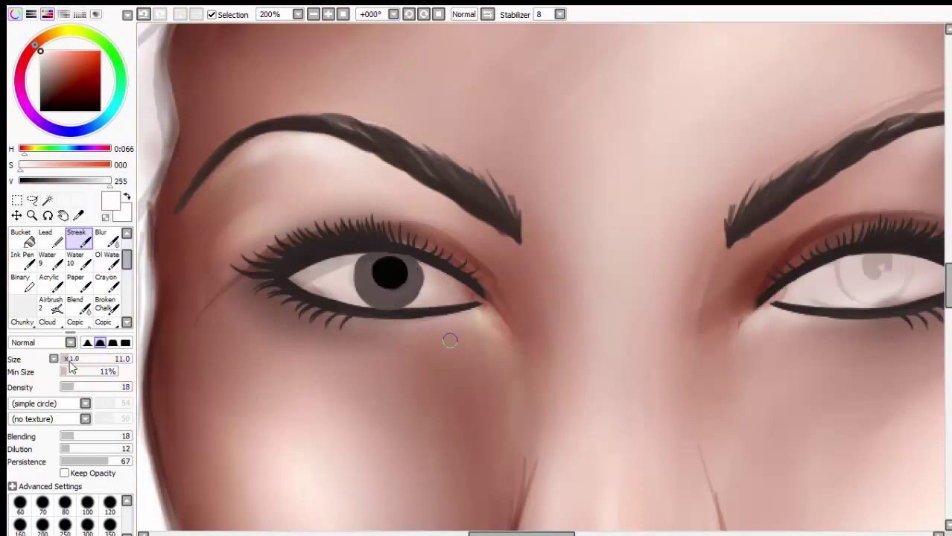
pyautogui.click(70, 359)
pyautogui.moveTo(357, 325)
pyautogui.mouseDown()
pyautogui.moveTo(467, 315)
pyautogui.moveTo(452, 339)
pyautogui.mouseUp()
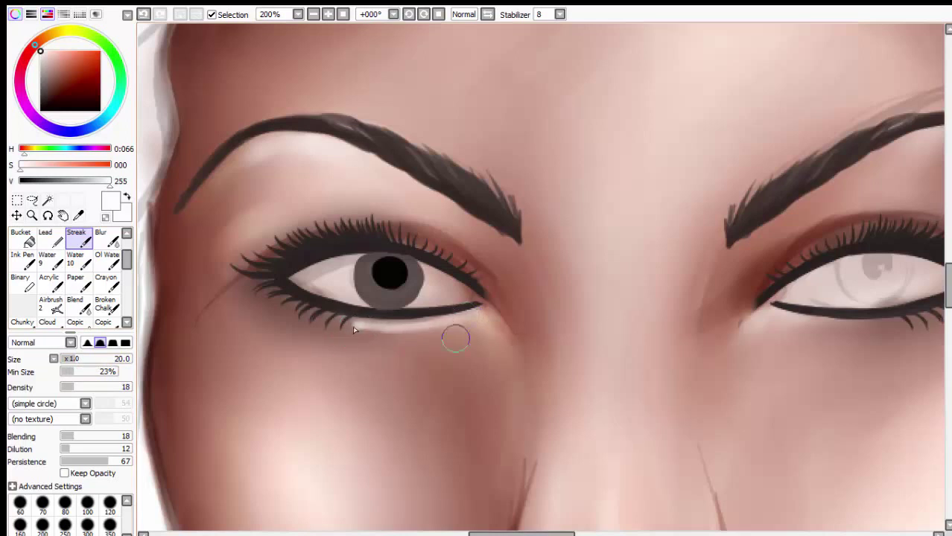
pyautogui.moveTo(774, 316); pyautogui.dragTo(896, 326)
pyautogui.click(75, 299)
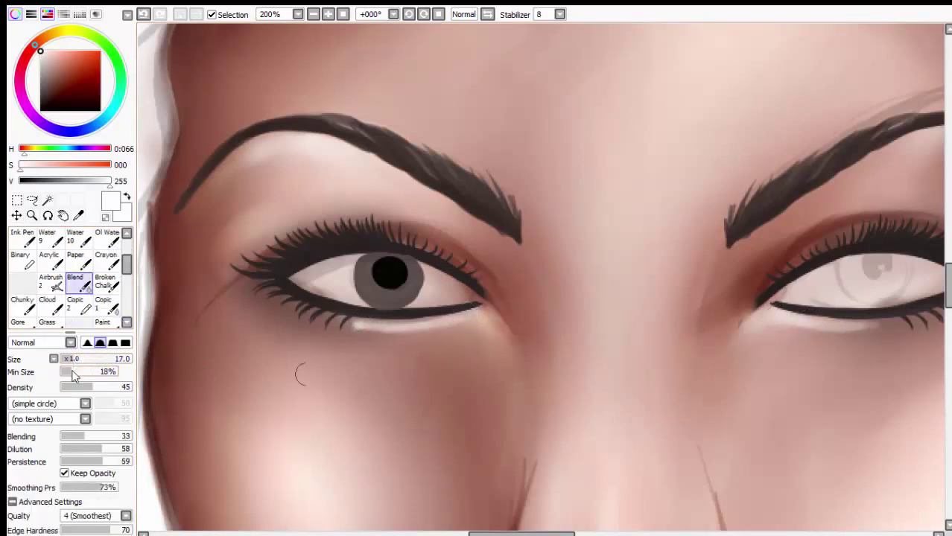
pyautogui.moveTo(350, 328); pyautogui.dragTo(469, 327)
pyautogui.moveTo(358, 331); pyautogui.dragTo(477, 325)
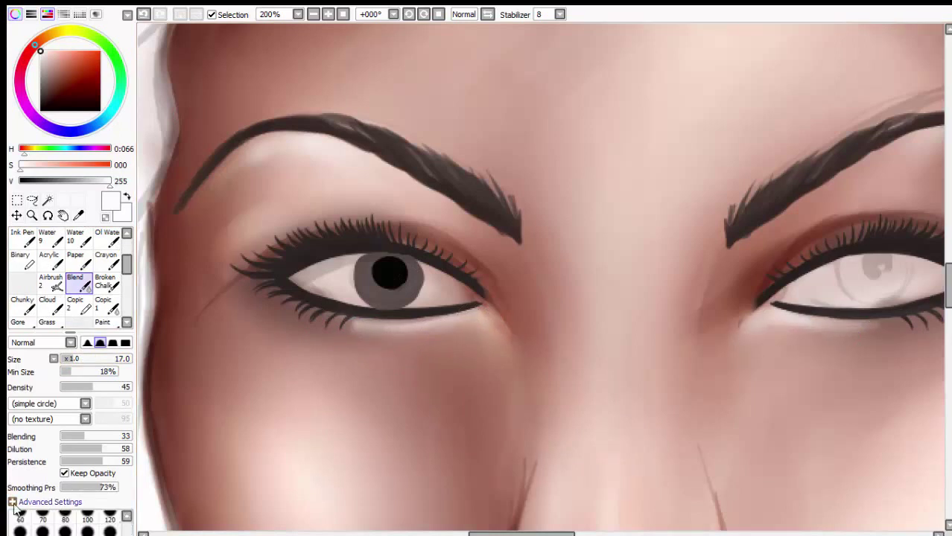
# - Raise the Blend brush's pressure smoothing and strength, then flip the canvas to check the face
pyautogui.moveTo(70, 333); pyautogui.dragTo(81, 171)
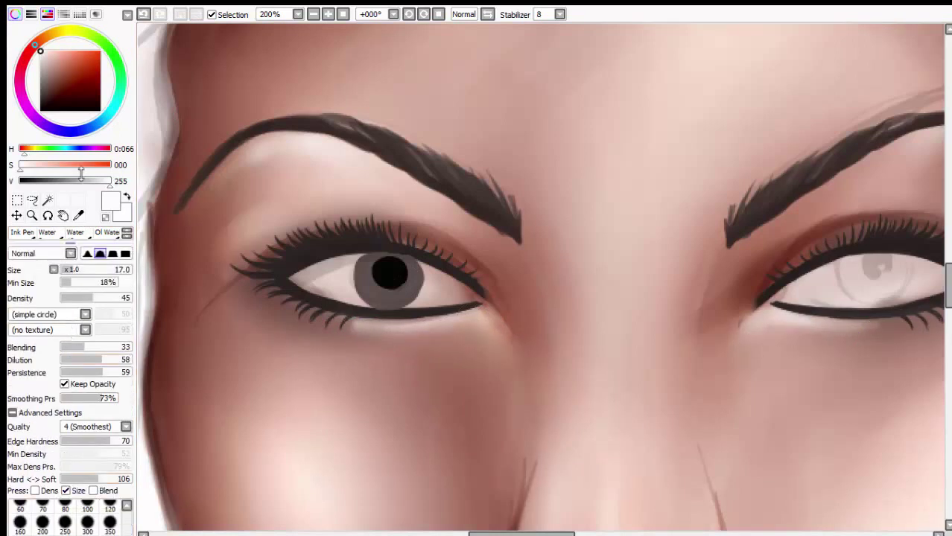
pyautogui.click(109, 398)
pyautogui.click(93, 347)
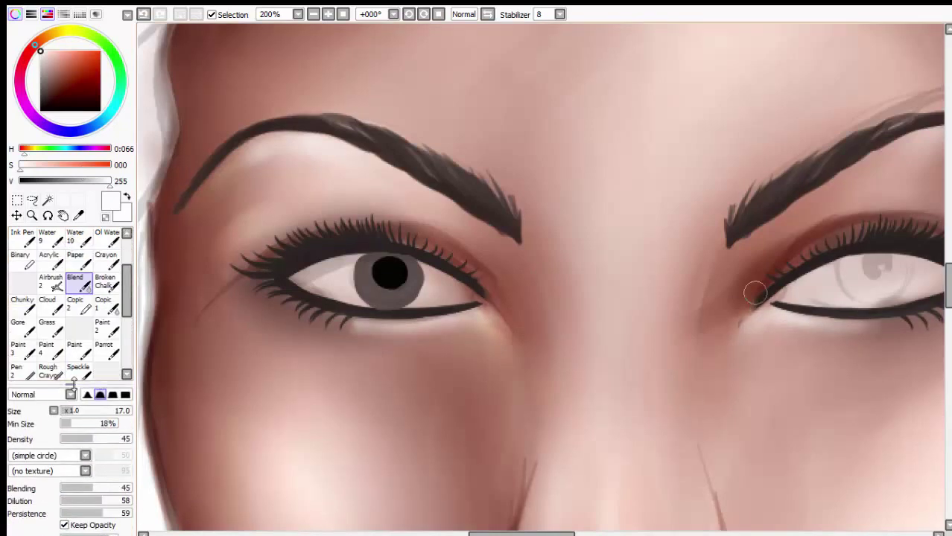
pyautogui.press('h')
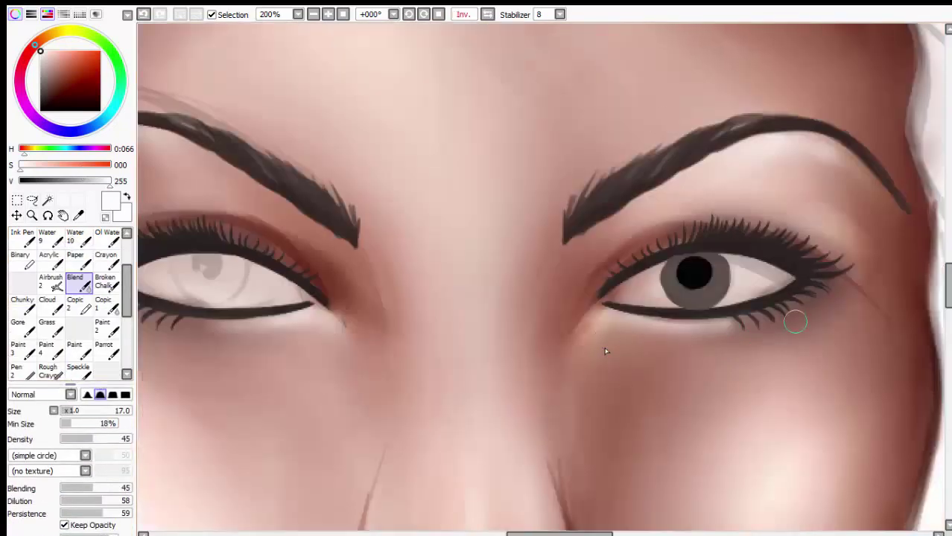
pyautogui.press('h')
pyautogui.scroll(-5, 509, 328)
# - Zoom in on the eye and erase the iris's lower edge along the lid
pyautogui.click(518, 275)
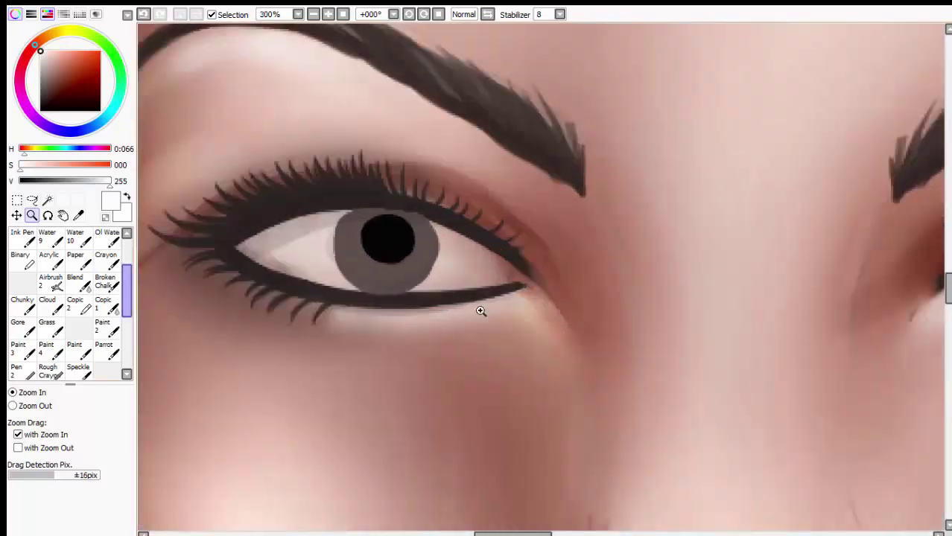
pyautogui.press('e')
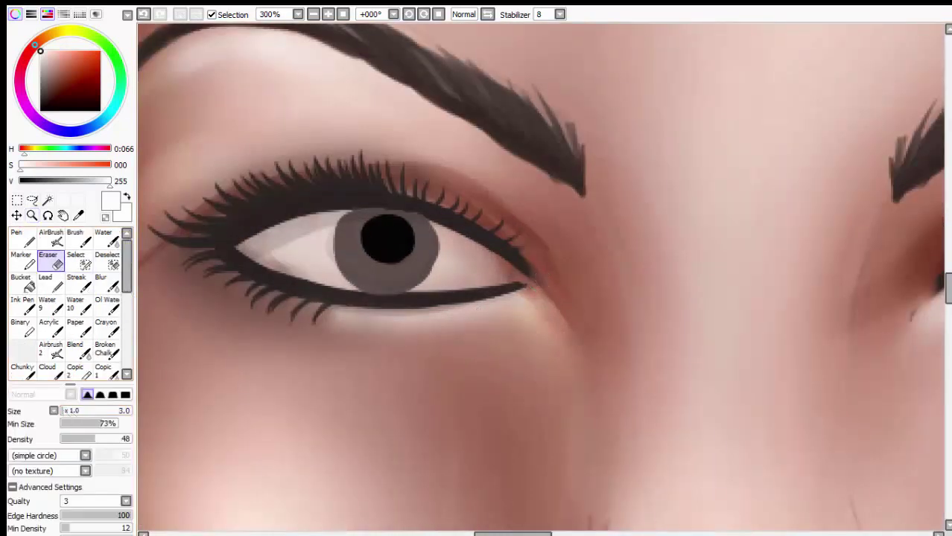
pyautogui.moveTo(392, 295); pyautogui.dragTo(423, 286)
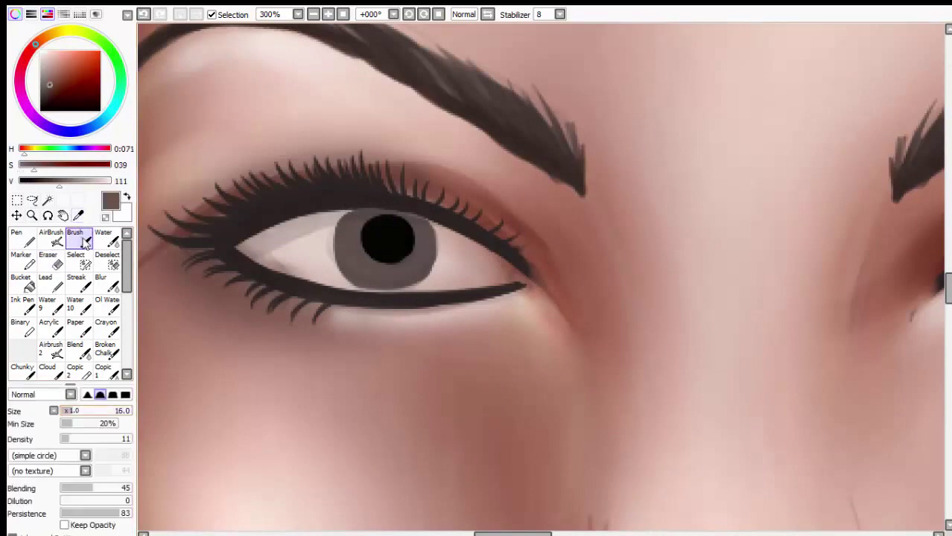
# - Streak darker shading into the iris around the pupil with the Streak brush
pyautogui.click(76, 282)
pyautogui.click(72, 410)
pyautogui.click(77, 423)
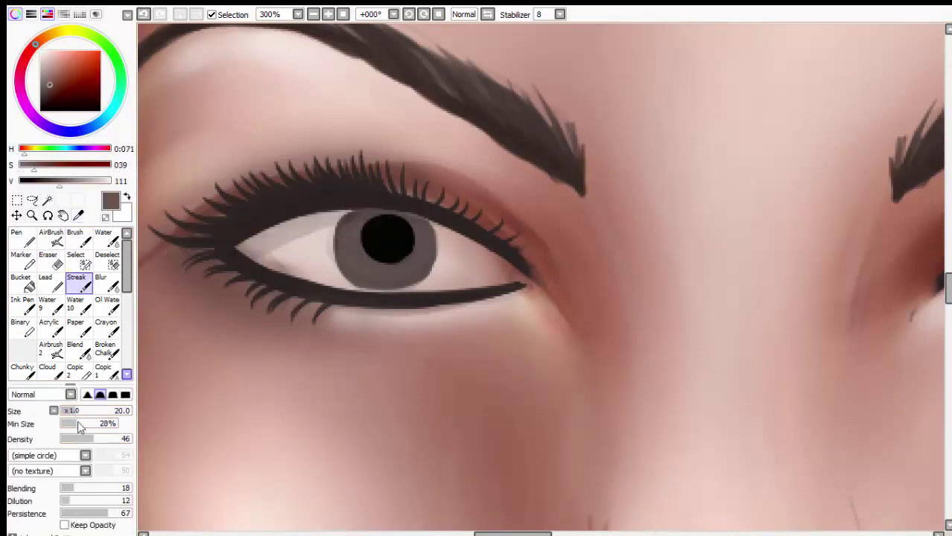
pyautogui.moveTo(417, 223)
pyautogui.mouseDown()
pyautogui.moveTo(350, 212)
pyautogui.moveTo(394, 297)
pyautogui.moveTo(435, 238)
pyautogui.mouseUp()
pyautogui.click(80, 410)
pyautogui.click(73, 439)
pyautogui.click(75, 423)
pyautogui.moveTo(376, 238)
pyautogui.mouseDown()
pyautogui.moveTo(402, 232)
pyautogui.moveTo(398, 254)
pyautogui.moveTo(403, 212)
pyautogui.moveTo(392, 261)
pyautogui.mouseUp()
pyautogui.click(71, 411)
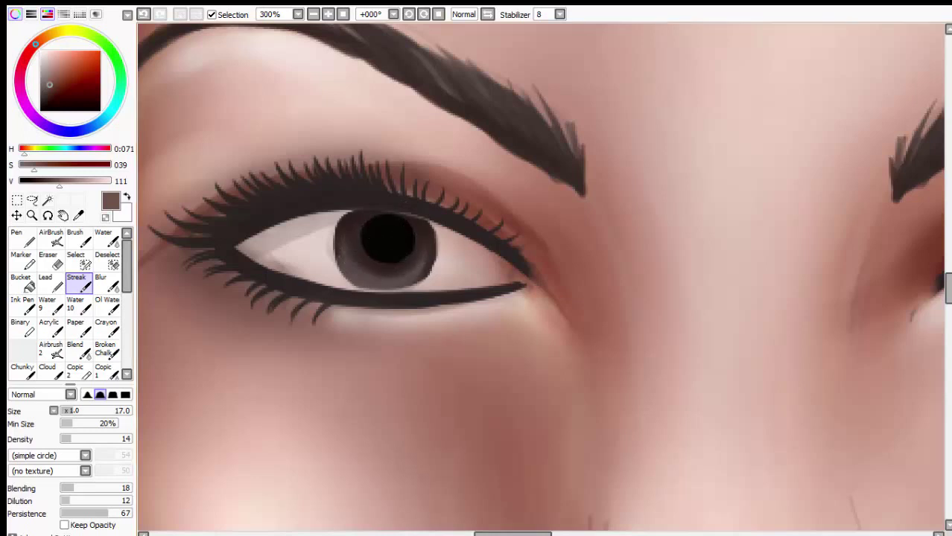
# - Streak lighter grey-brown and white texture through the upper-left and lower iris
pyautogui.click(51, 76)
pyautogui.click(71, 411)
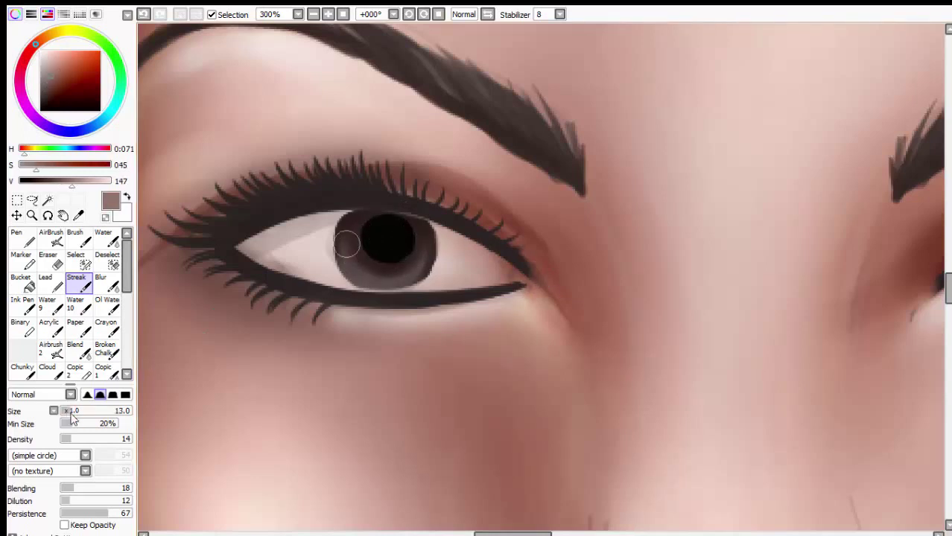
pyautogui.moveTo(72, 424); pyautogui.dragTo(69, 425)
pyautogui.click(68, 412)
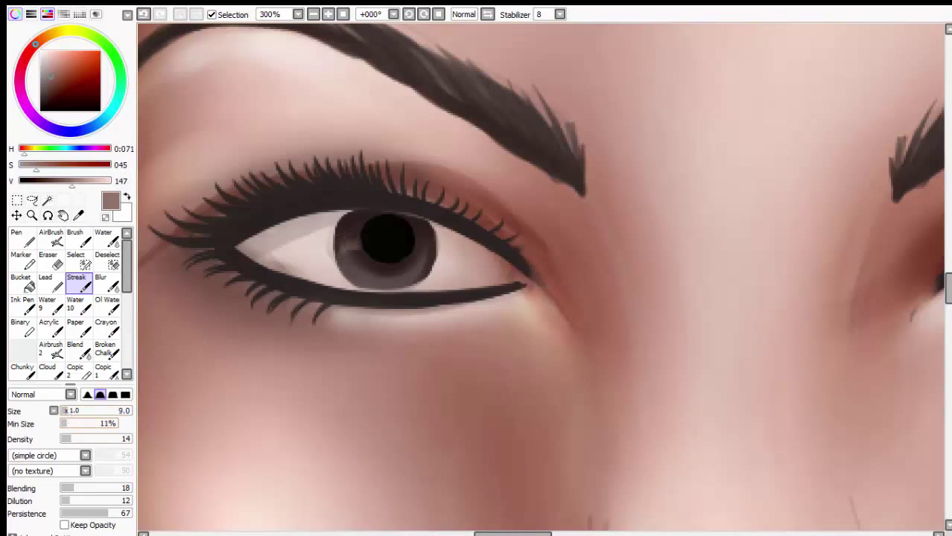
pyautogui.click(67, 411)
pyautogui.moveTo(363, 243); pyautogui.dragTo(343, 231)
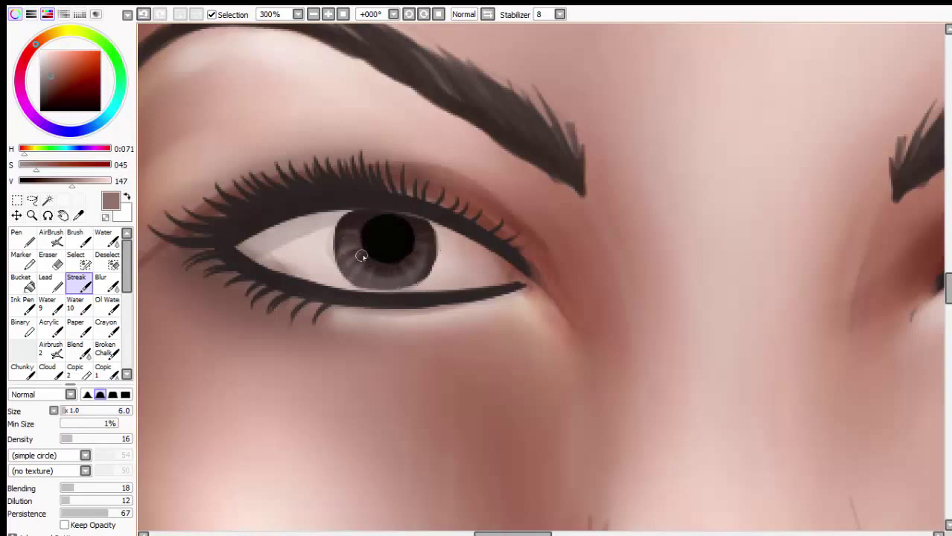
pyautogui.click(40, 50)
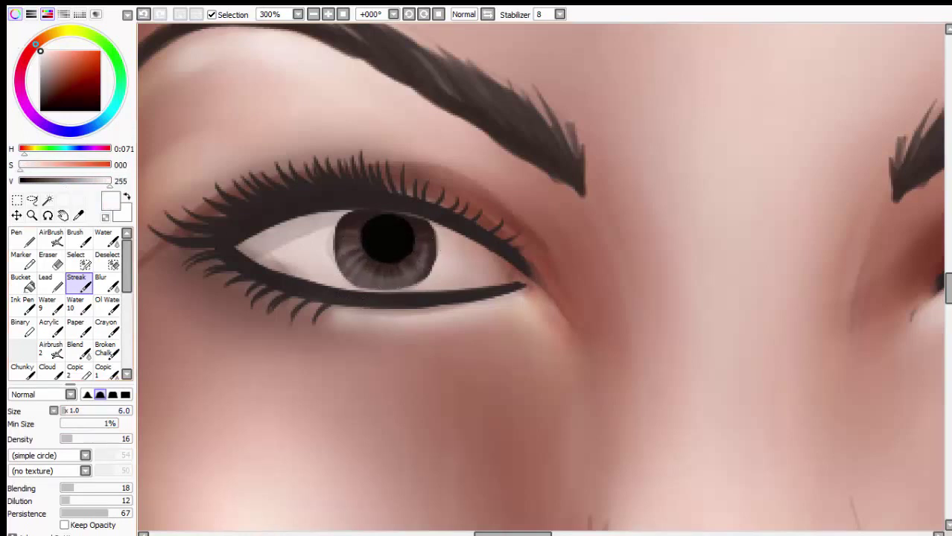
pyautogui.moveTo(424, 255)
pyautogui.mouseDown()
pyautogui.moveTo(393, 275)
pyautogui.moveTo(356, 265)
pyautogui.mouseUp()
# - Add two white catchlights to the pupil and light streaks on the iris's left side
pyautogui.click(81, 238)
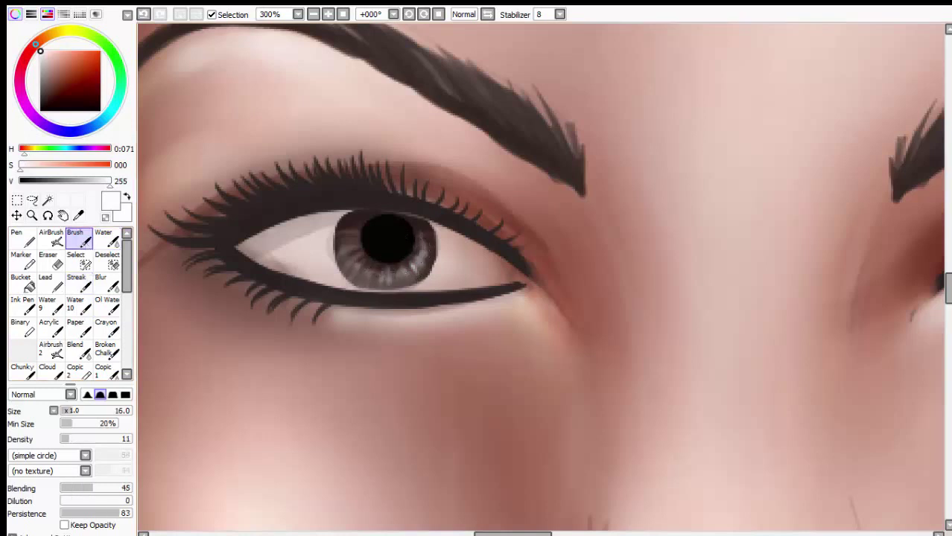
pyautogui.moveTo(66, 440)
pyautogui.mouseDown()
pyautogui.moveTo(102, 439)
pyautogui.moveTo(75, 410)
pyautogui.moveTo(66, 423)
pyautogui.mouseUp()
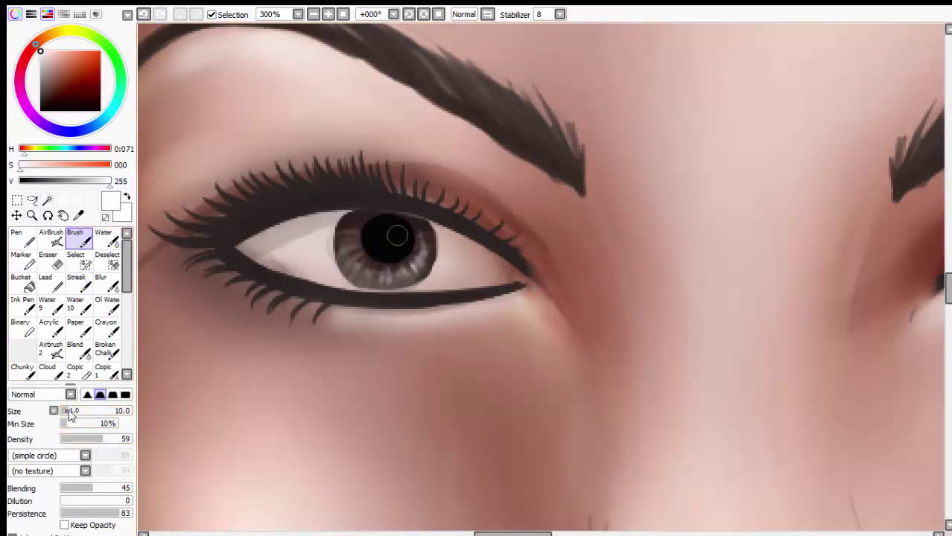
pyautogui.click(406, 236)
pyautogui.moveTo(412, 235); pyautogui.dragTo(401, 239)
pyautogui.click(386, 254)
pyautogui.moveTo(365, 277); pyautogui.dragTo(341, 265)
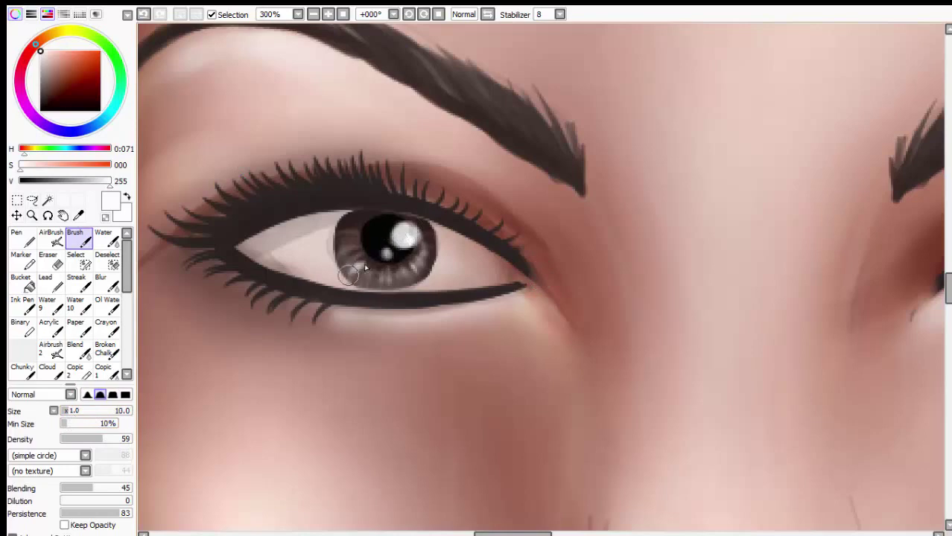
pyautogui.moveTo(351, 232); pyautogui.dragTo(339, 272)
# - Erase part of the eye highlight to soften it, then zoom in on the painting
pyautogui.press('e')
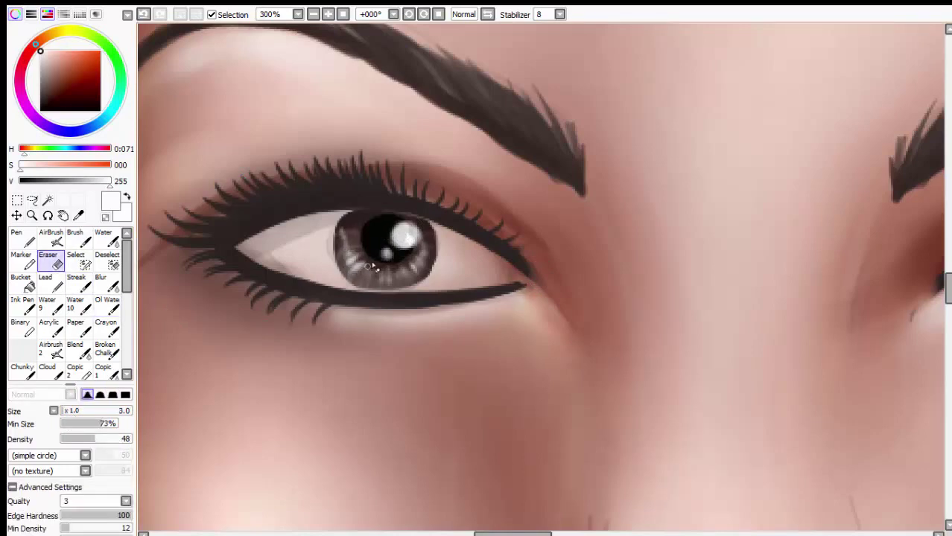
pyautogui.scroll(-4, 365, 268)
pyautogui.scroll(-2, 477, 275)
pyautogui.scroll(2, 459, 251)
pyautogui.scroll(5, 459, 251)
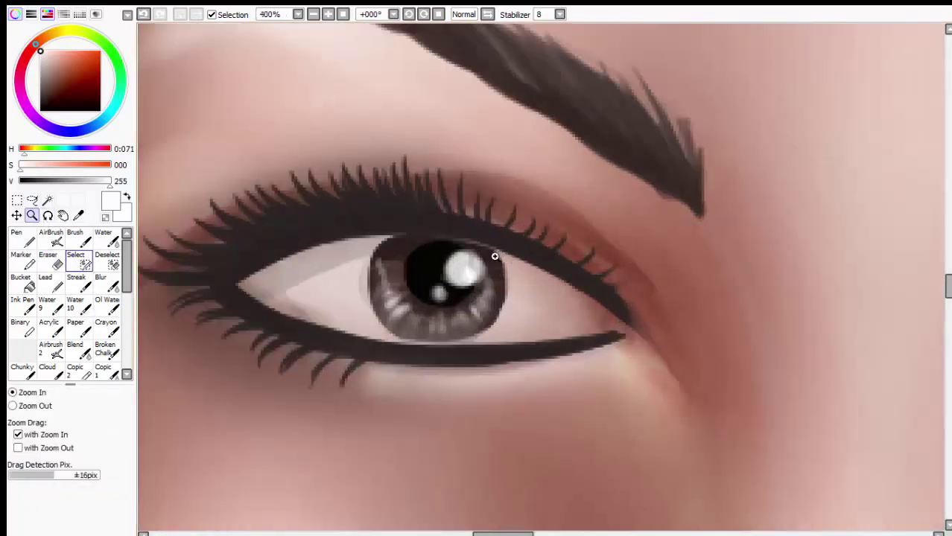
pyautogui.moveTo(458, 250)
pyautogui.mouseDown()
pyautogui.moveTo(477, 268)
pyautogui.moveTo(473, 279)
pyautogui.moveTo(447, 269)
pyautogui.mouseUp()
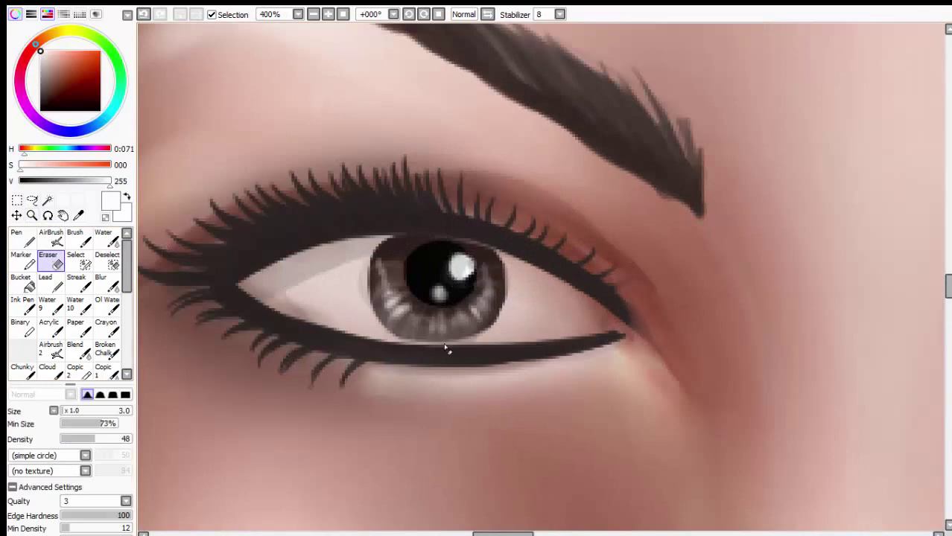
pyautogui.scroll(-10, 447, 346)
pyautogui.click(696, 316)
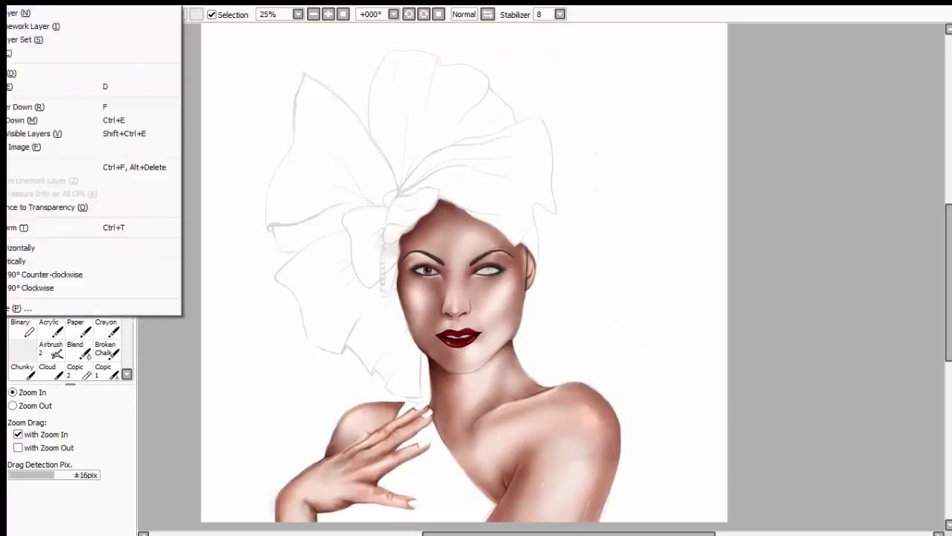
# - Undo the last change and pan the view to centre the face
pyautogui.scroll(2, 598, 277)
pyautogui.hotkey('ctrl', 'z')
pyautogui.hotkey('ctrl', 'z')
pyautogui.hotkey('ctrl', 'z')
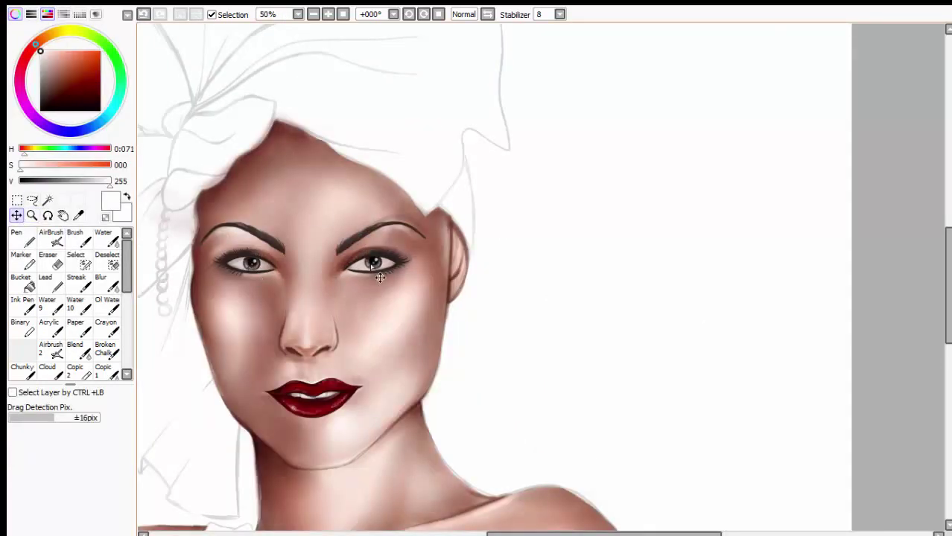
pyautogui.hotkey('ctrl', 't')
pyautogui.scroll(-1, 775, 280)
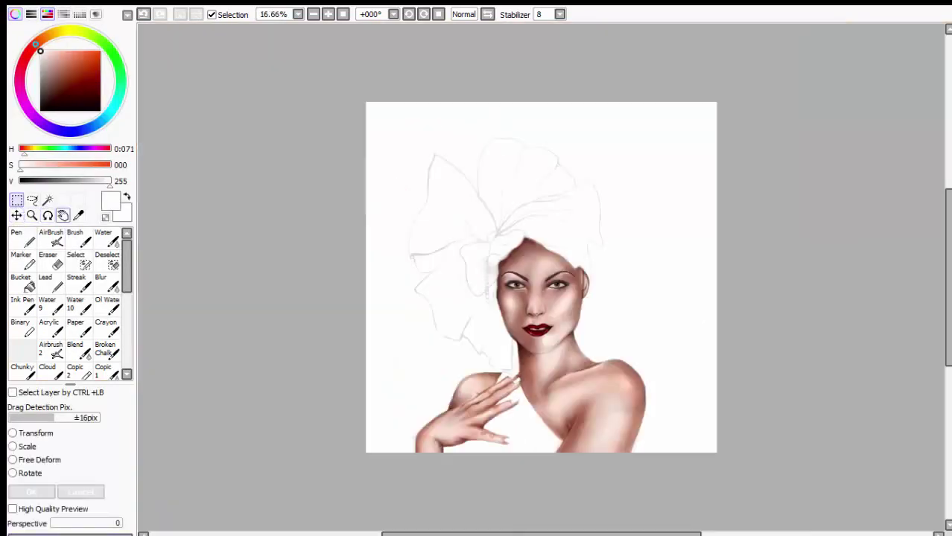
pyautogui.moveTo(775, 279); pyautogui.dragTo(606, 277)
pyautogui.scroll(3, 367, 261)
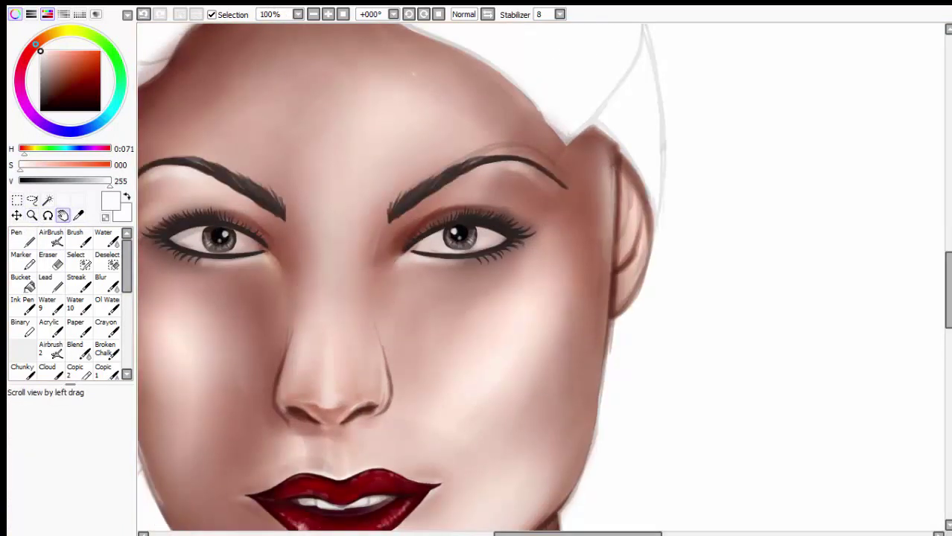
# - Brighten the whites of both eyes with white brush strokes
pyautogui.click(74, 236)
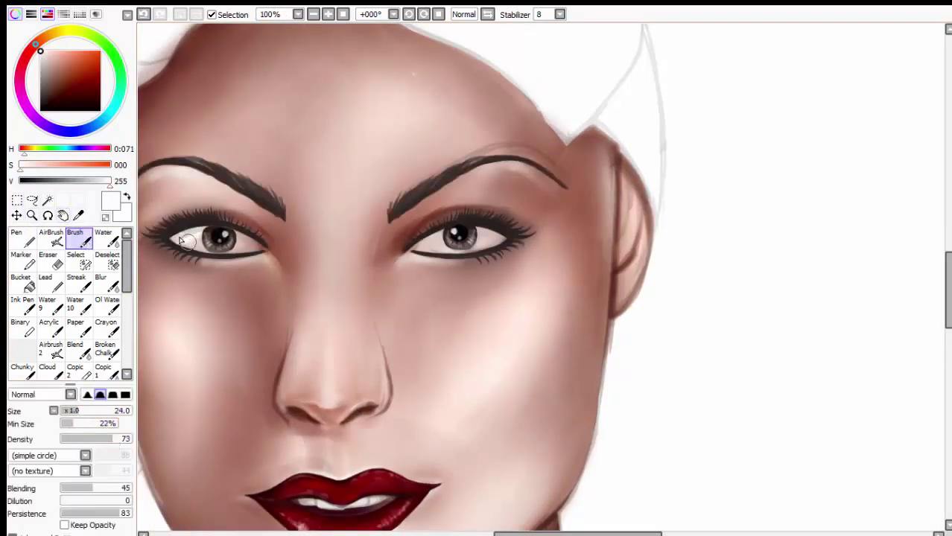
pyautogui.moveTo(171, 239); pyautogui.dragTo(257, 242)
pyautogui.moveTo(417, 242)
pyautogui.mouseDown()
pyautogui.moveTo(460, 250)
pyautogui.moveTo(502, 242)
pyautogui.mouseUp()
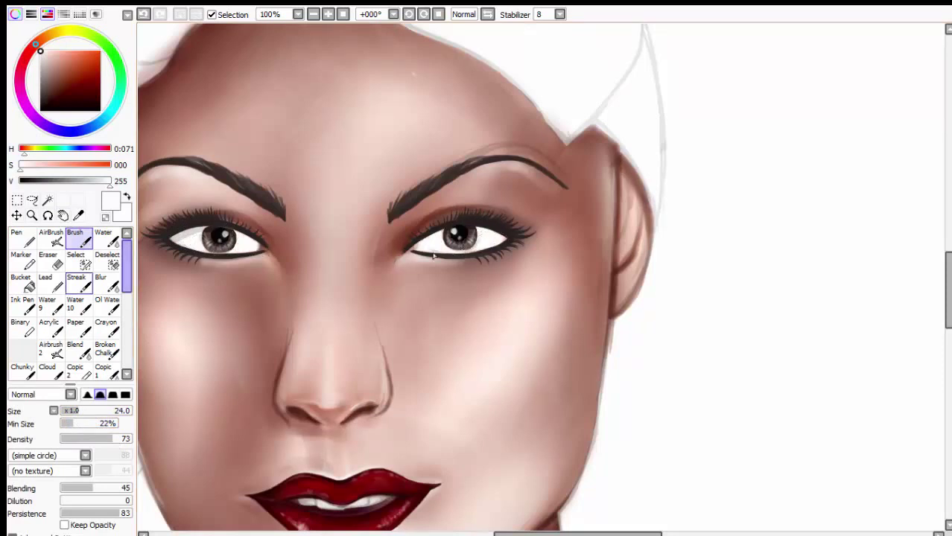
# - Airbrush a darker greyish brown over the left eye's upper lid and iris, then zoom out
pyautogui.keyDown('alt'); pyautogui.click(542, 276); pyautogui.keyUp('alt')
pyautogui.click(51, 237)
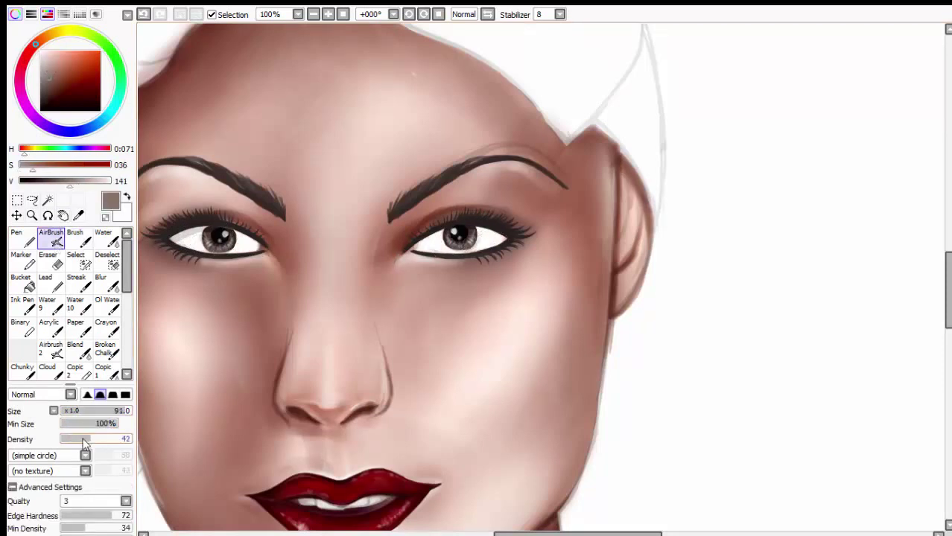
pyautogui.moveTo(72, 411); pyautogui.dragTo(84, 411)
pyautogui.moveTo(47, 74); pyautogui.dragTo(45, 86)
pyautogui.moveTo(168, 237); pyautogui.dragTo(221, 231)
pyautogui.click(100, 281)
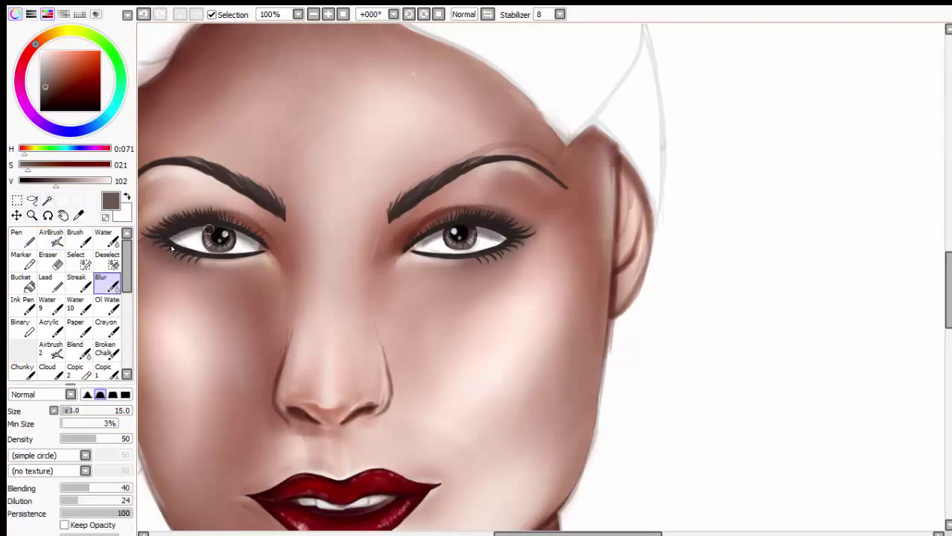
pyautogui.press('-')
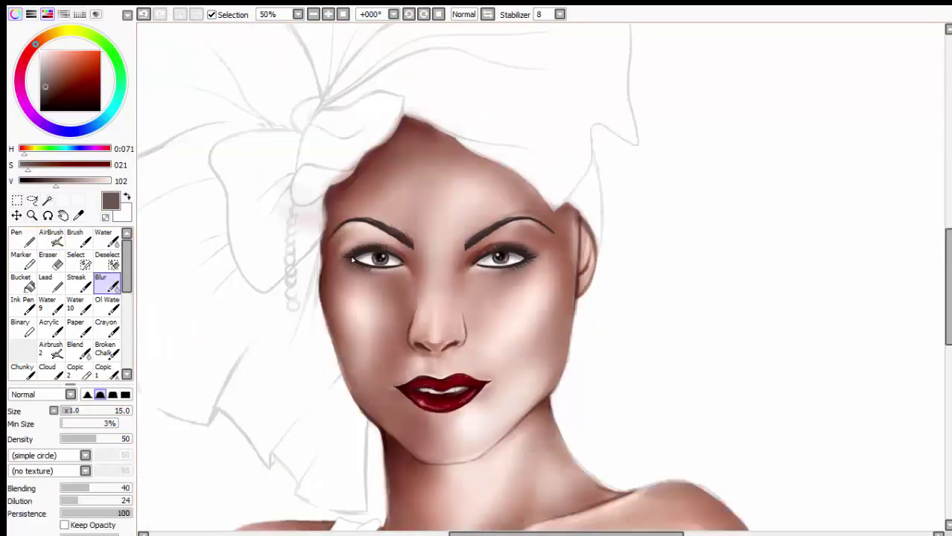
pyautogui.press('-')
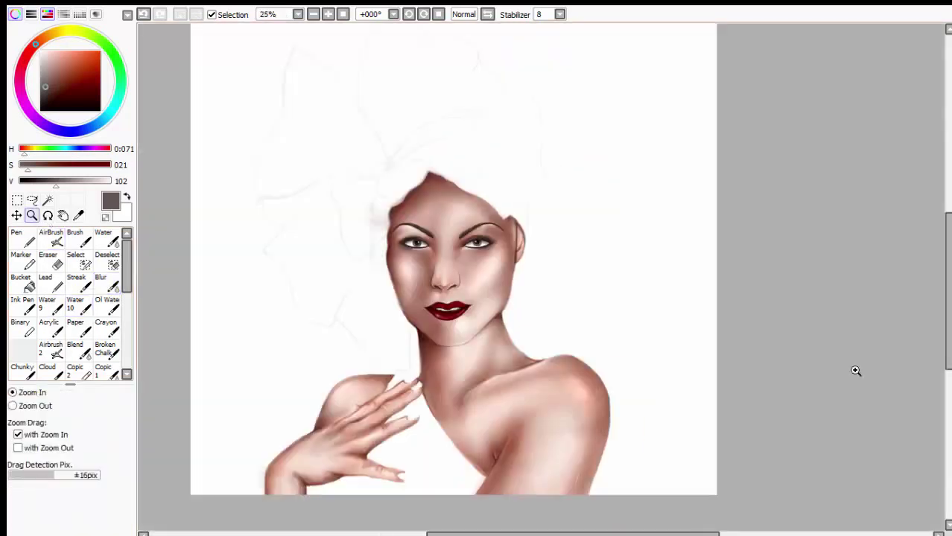